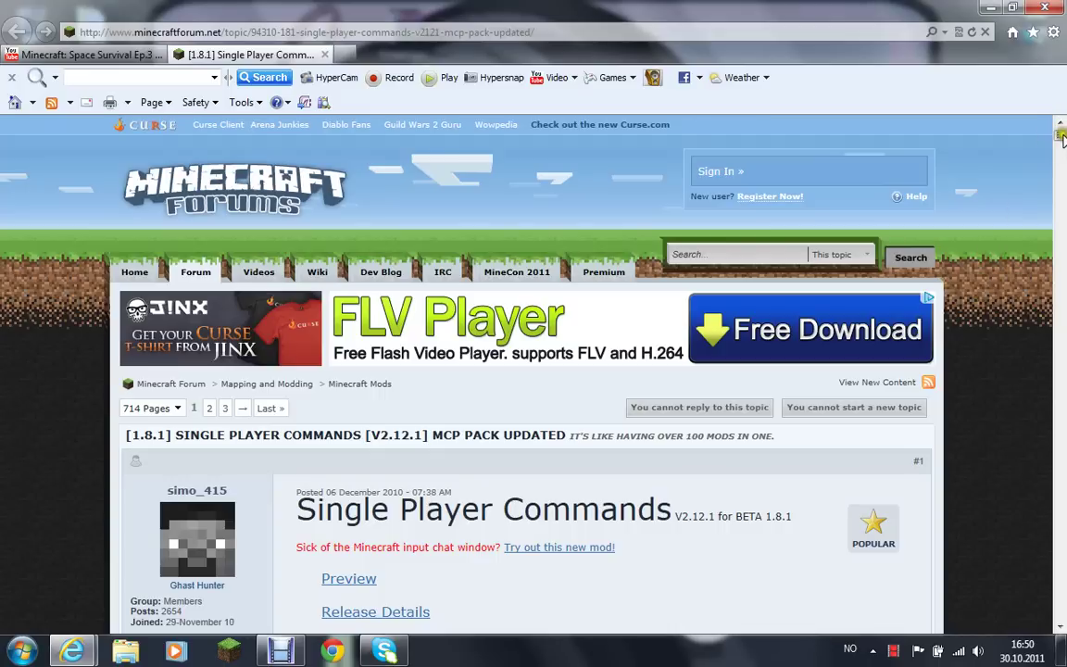
Look through the contents list of the Single Player Commands forum topic.
scroll(1062, 136, down, 3)
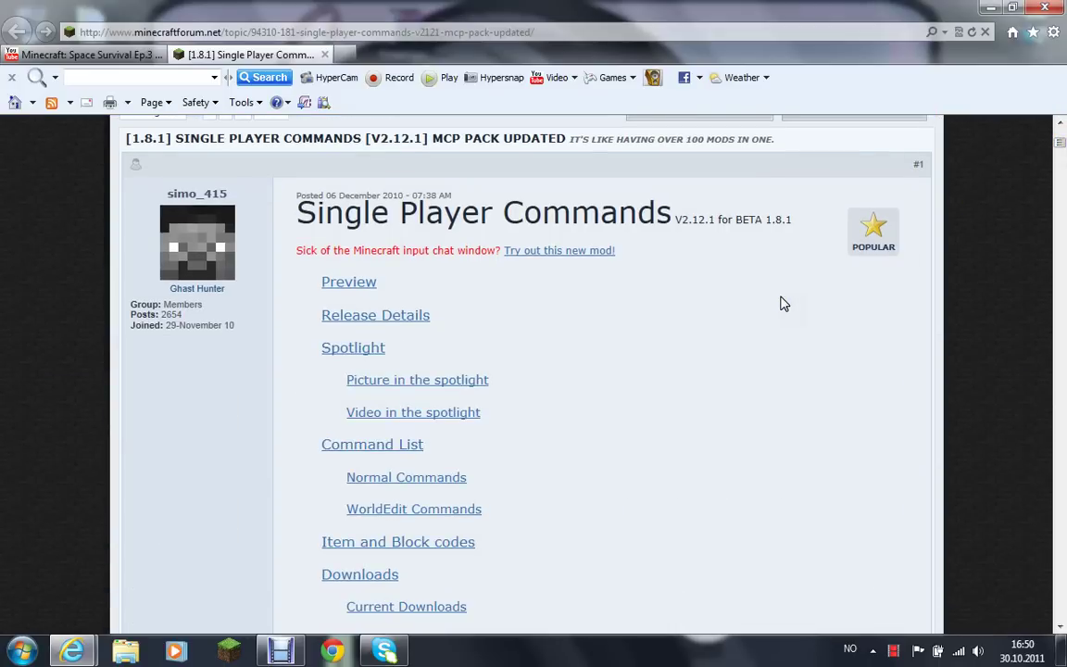
scroll(783, 304, down, 1)
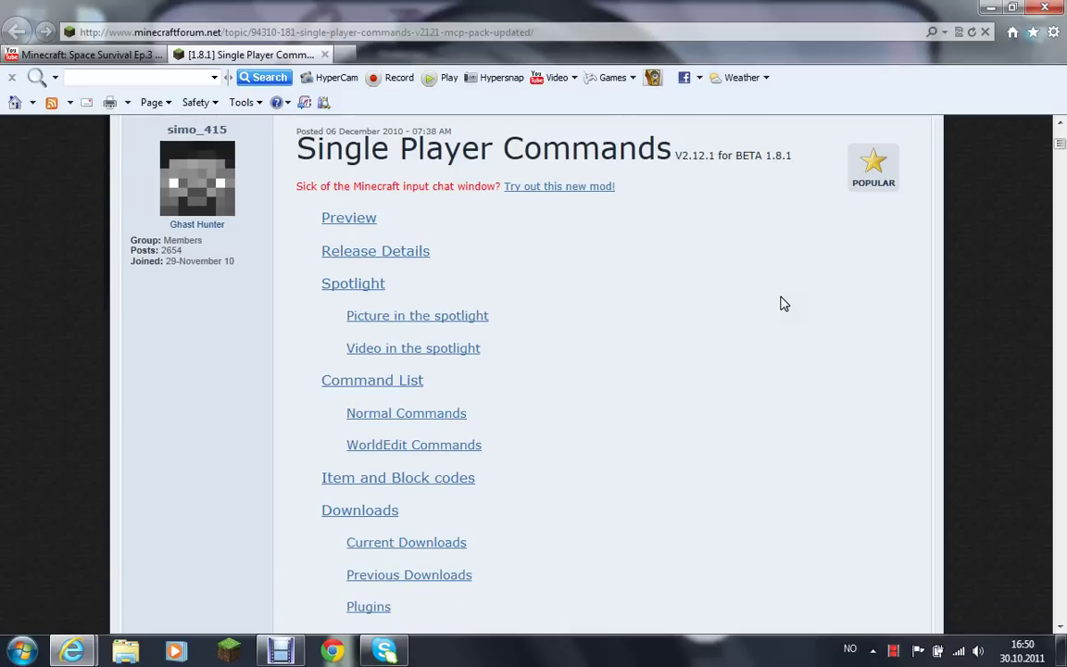
scroll(782, 304, up, 2)
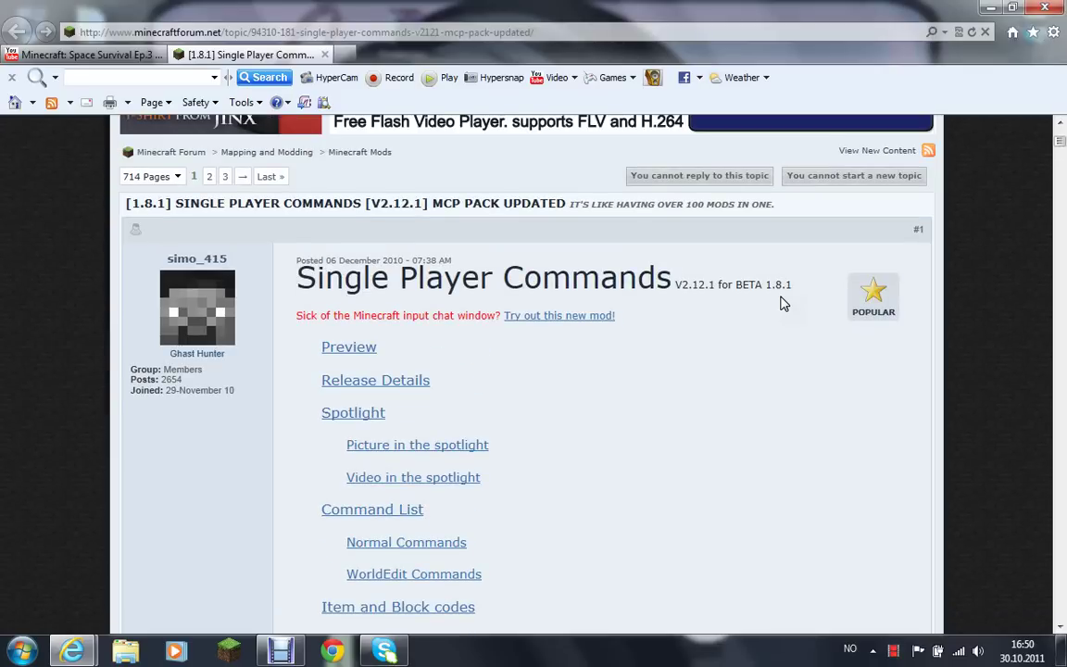
scroll(783, 304, down, 1)
scroll(783, 304, down, 2)
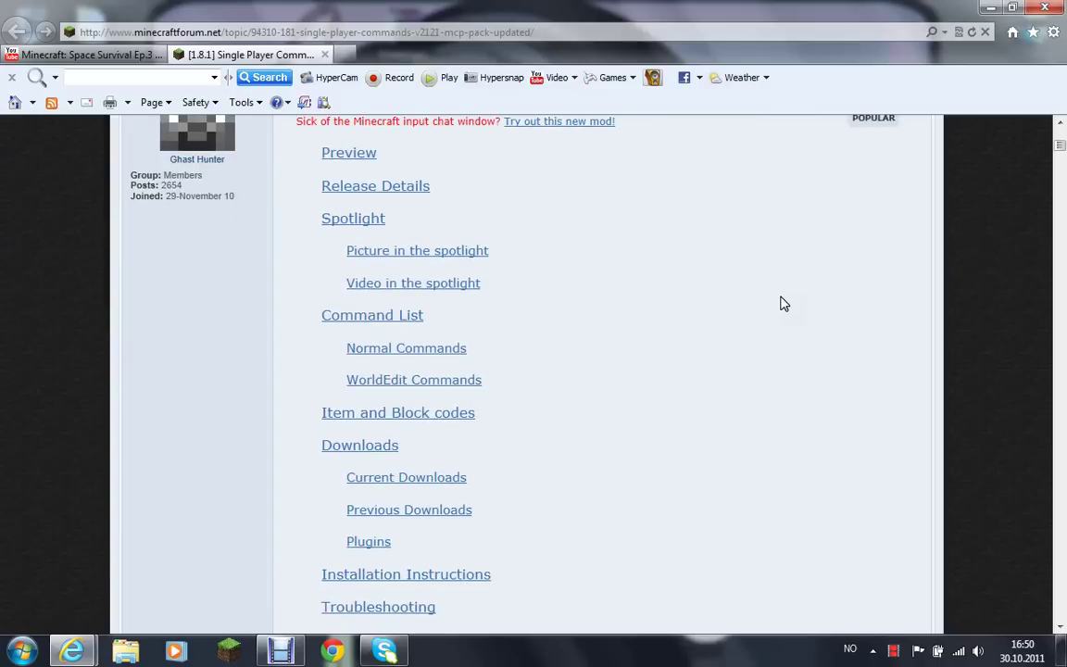
scroll(782, 304, up, 2)
scroll(783, 304, down, 1)
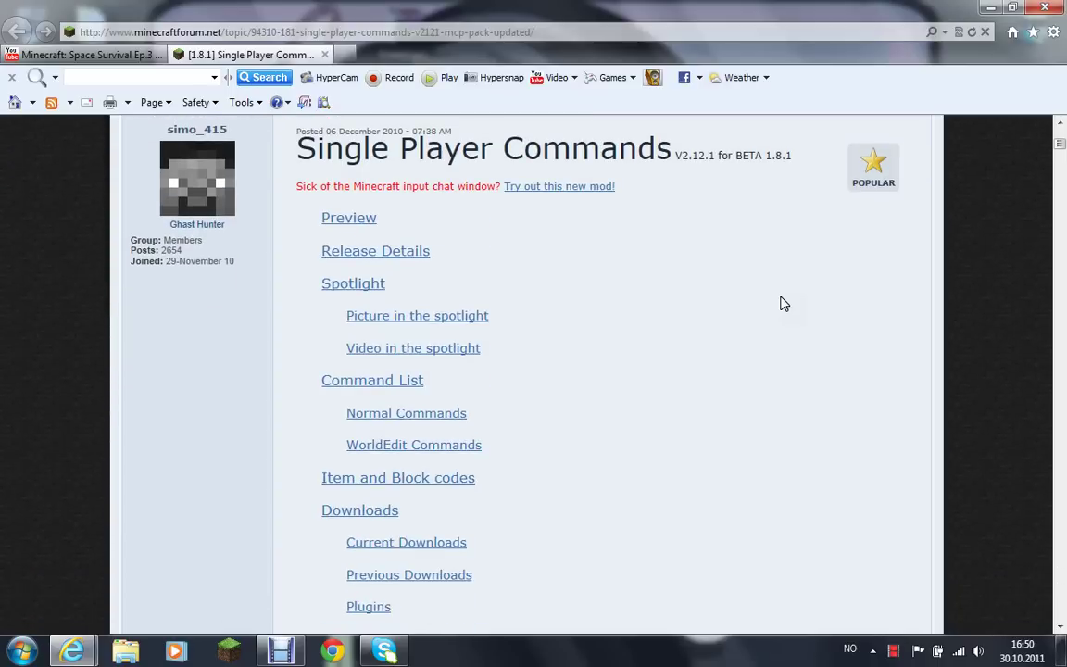
scroll(782, 304, down, 1)
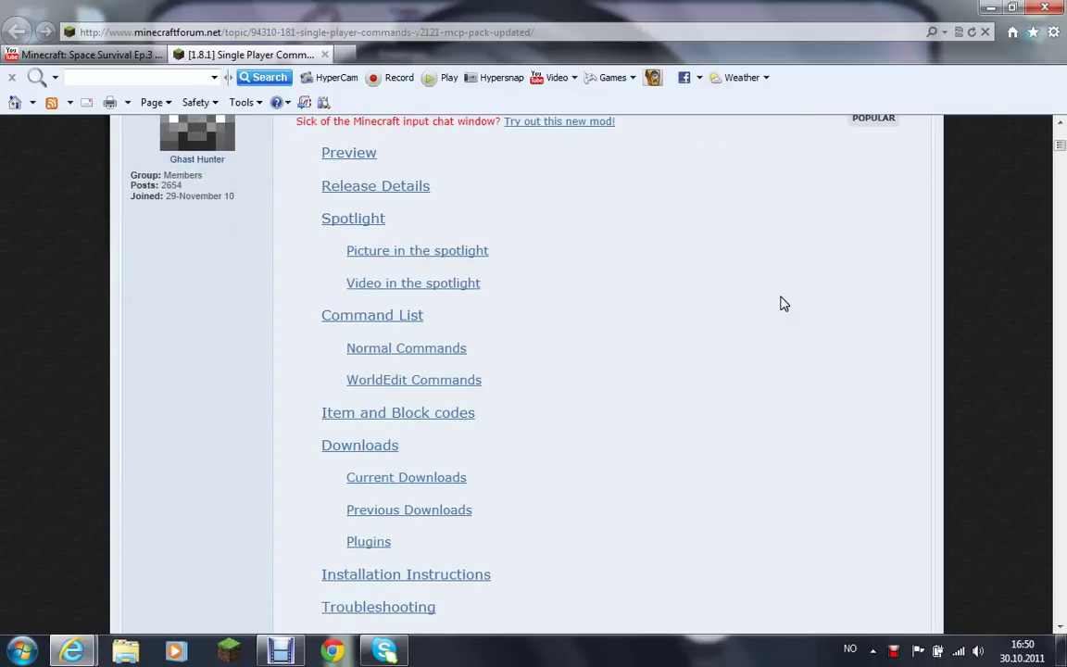
Go to the topic's Downloads section and open the preferred download of the Automated Installer, V2.12.1 [1.8.1 BETA].
click(359, 448)
scroll(526, 504, down, 1)
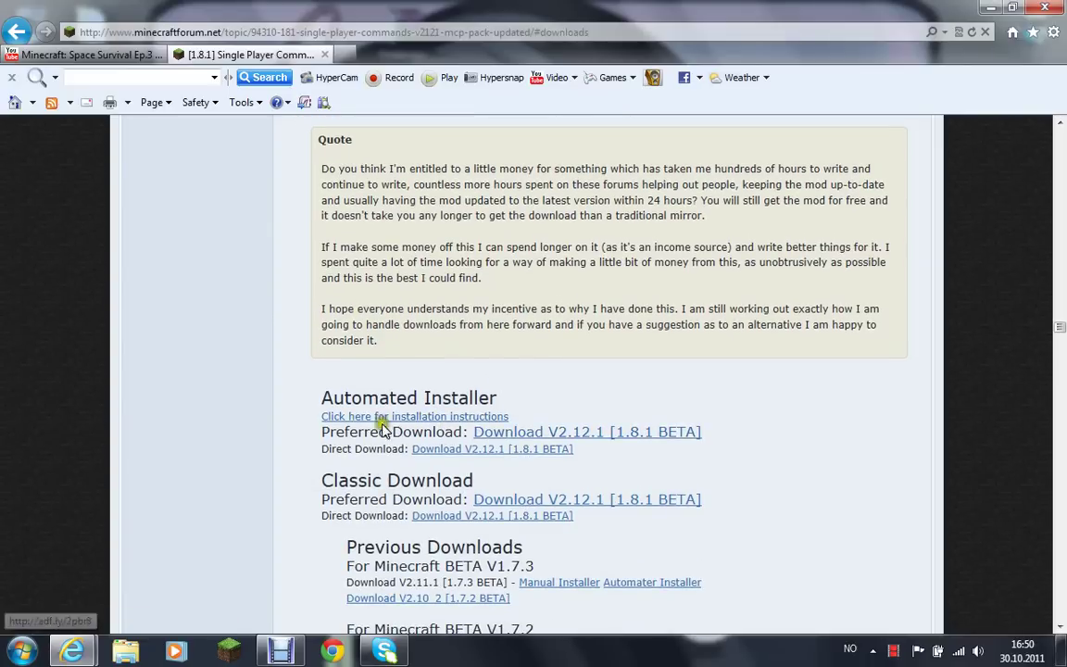
click(486, 433)
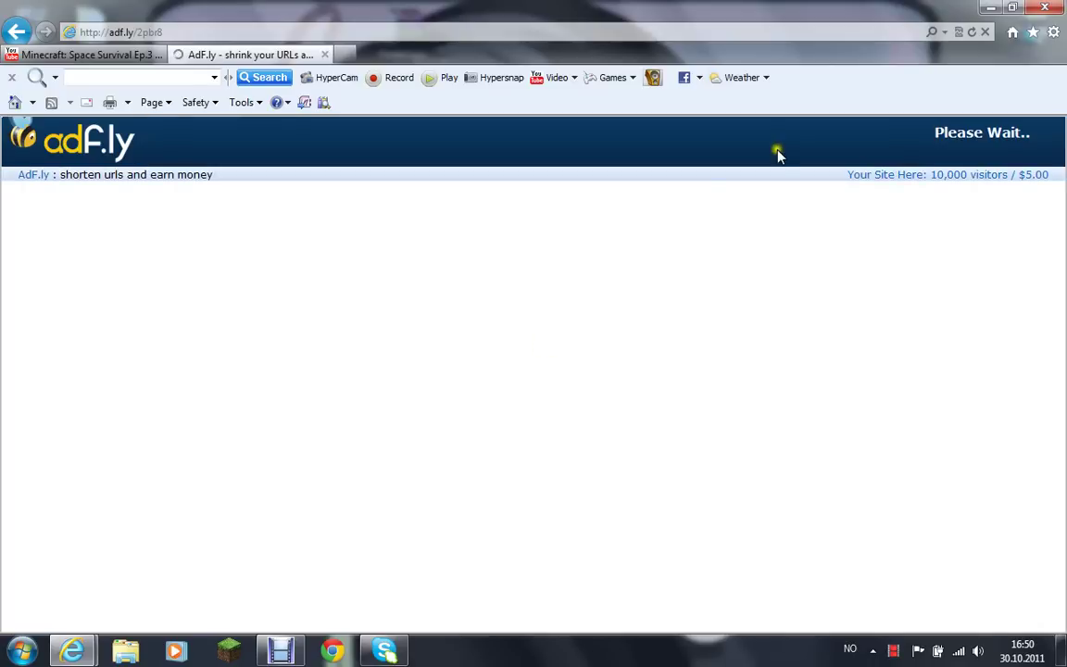
Close the AdF.ly download page and minimize the browser to get to the desktop.
click(325, 55)
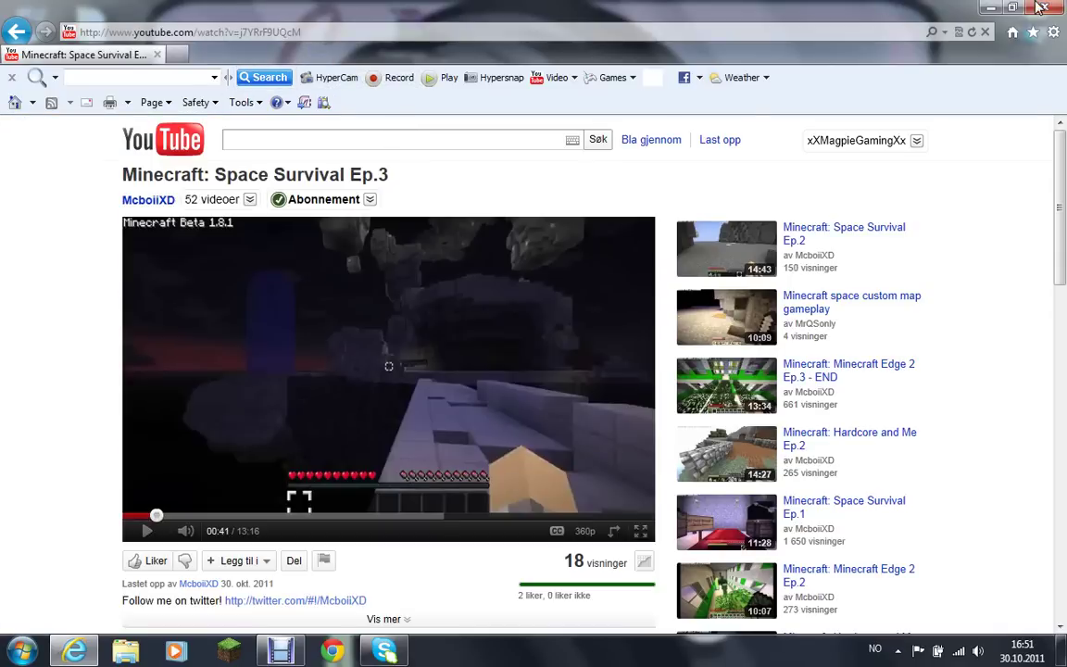
click(990, 8)
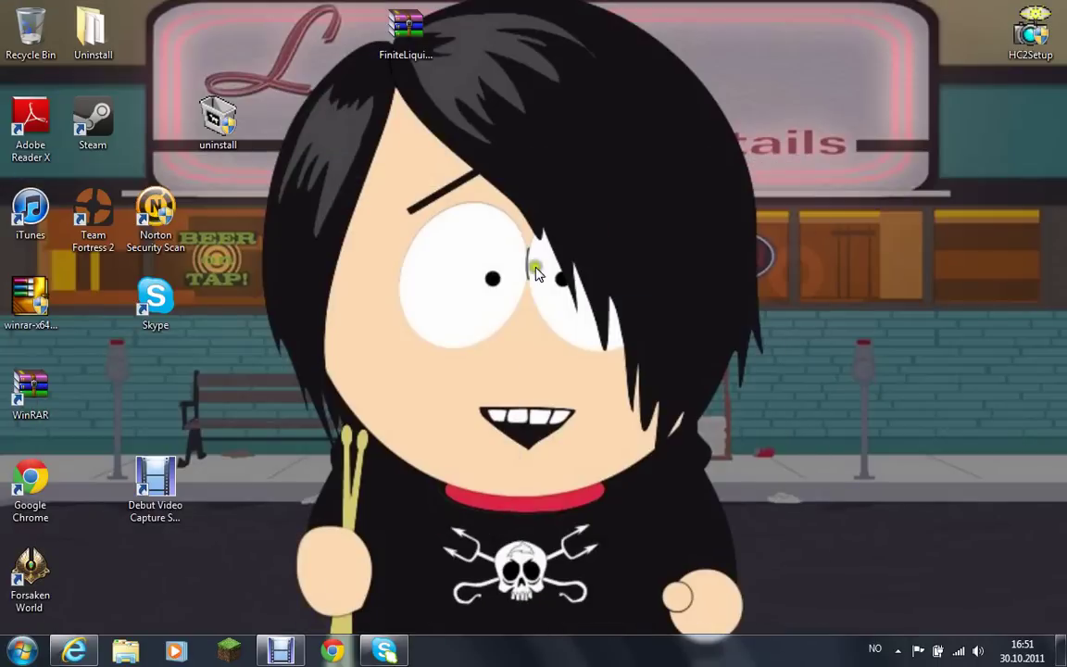
click(11, 652)
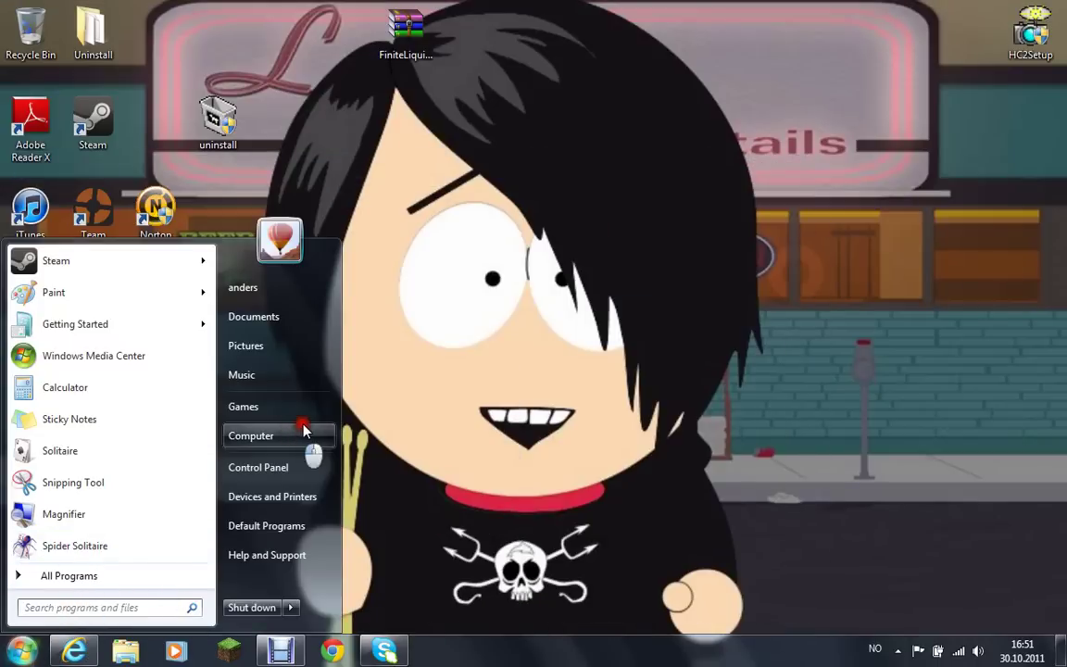
click(375, 425)
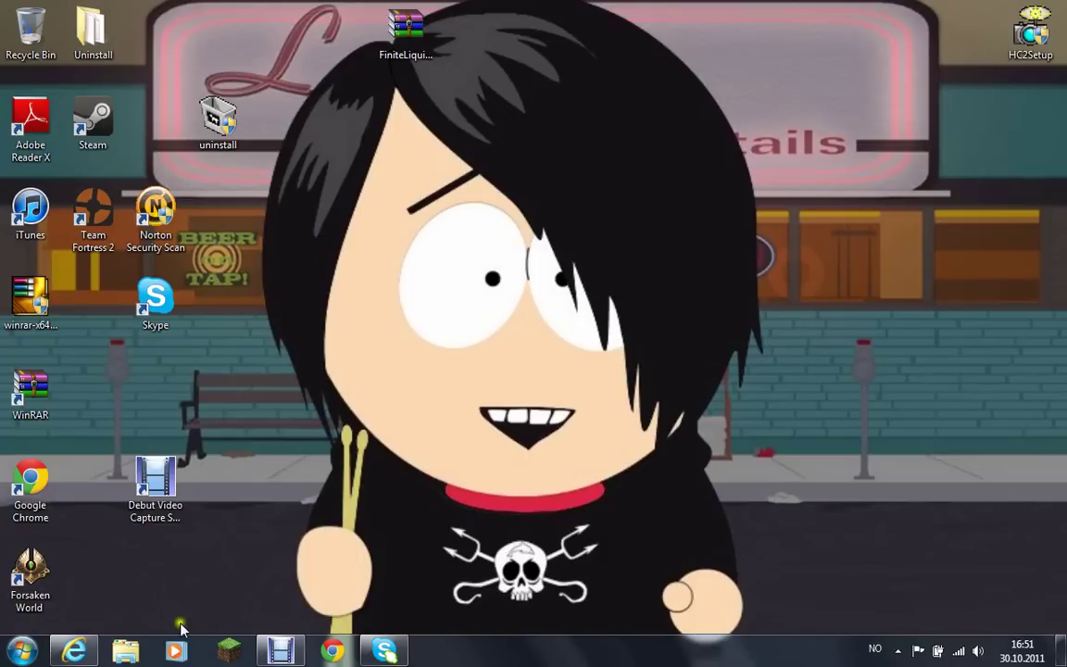
Open the SinglePlayerCommands-MC1.8.1V2.12.1 JAR file from the Downloads folder with Java(TM) Platform SE binary.
click(130, 648)
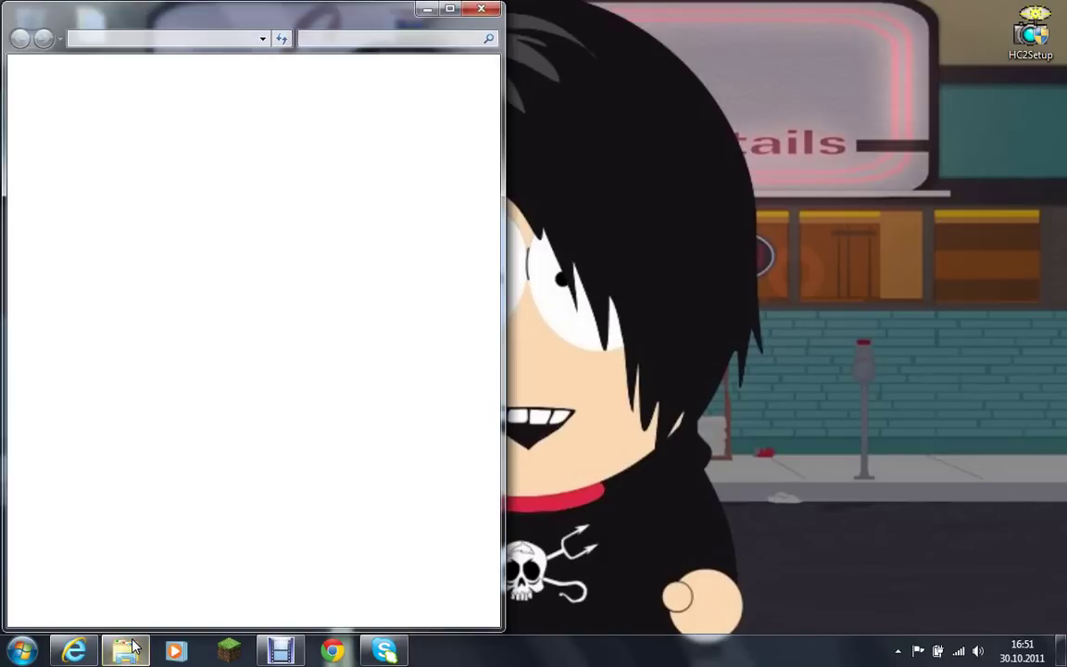
click(83, 131)
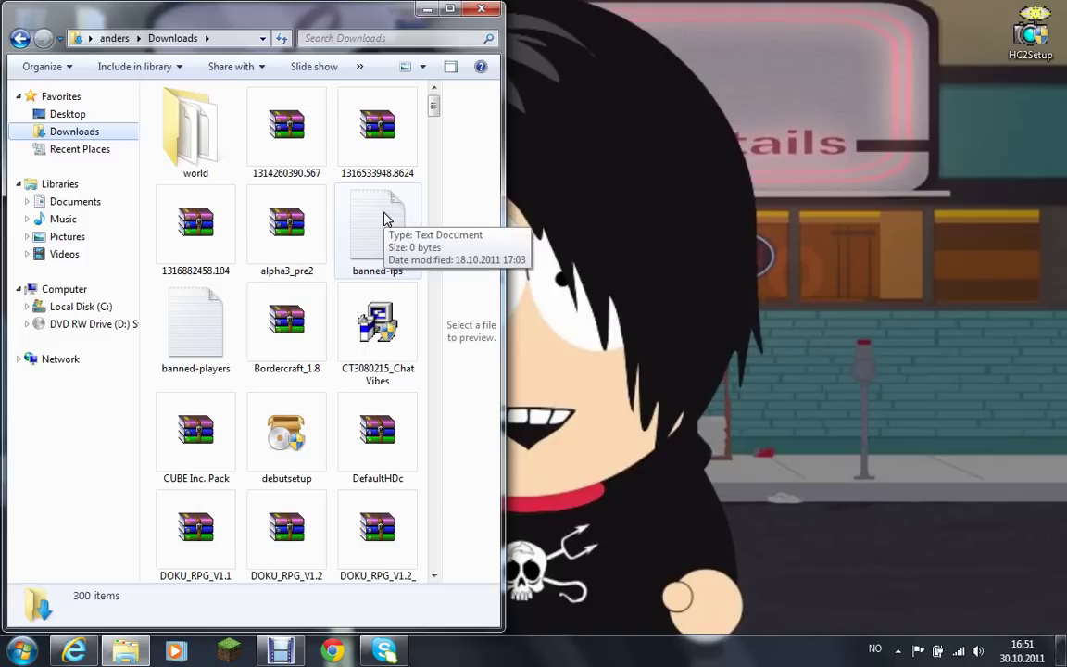
key(Down)
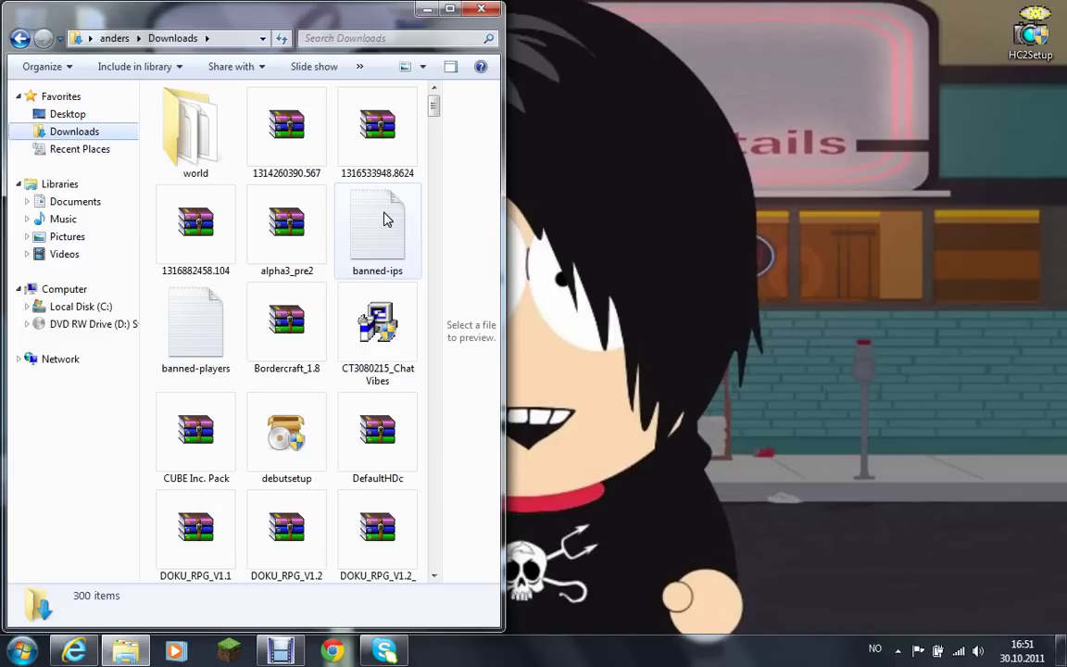
drag(438, 108, 421, 515)
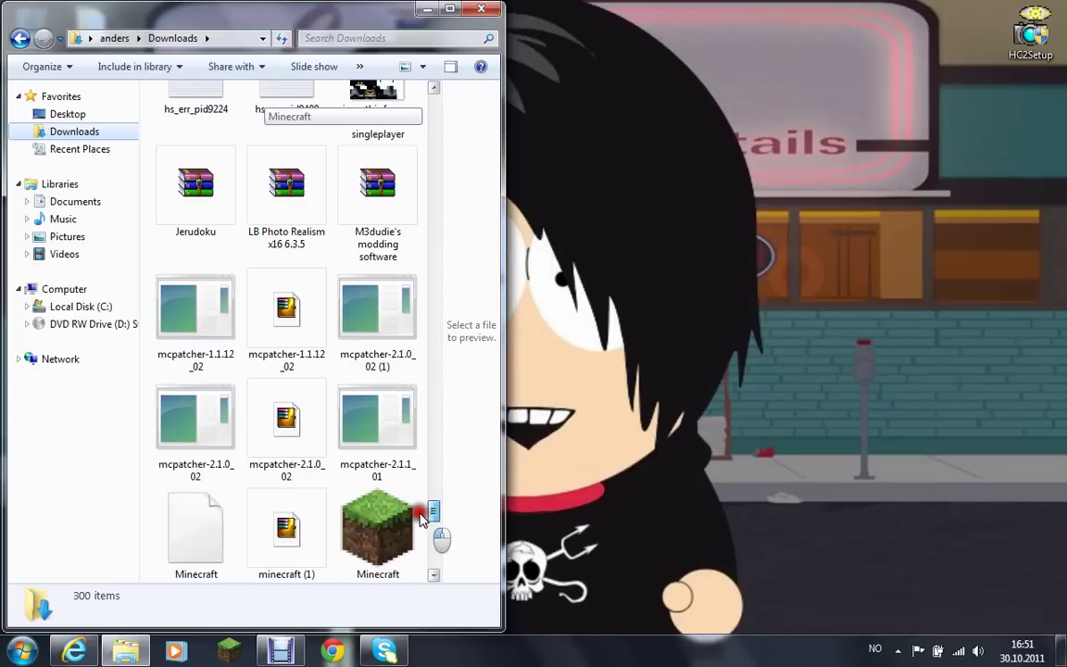
click(434, 576)
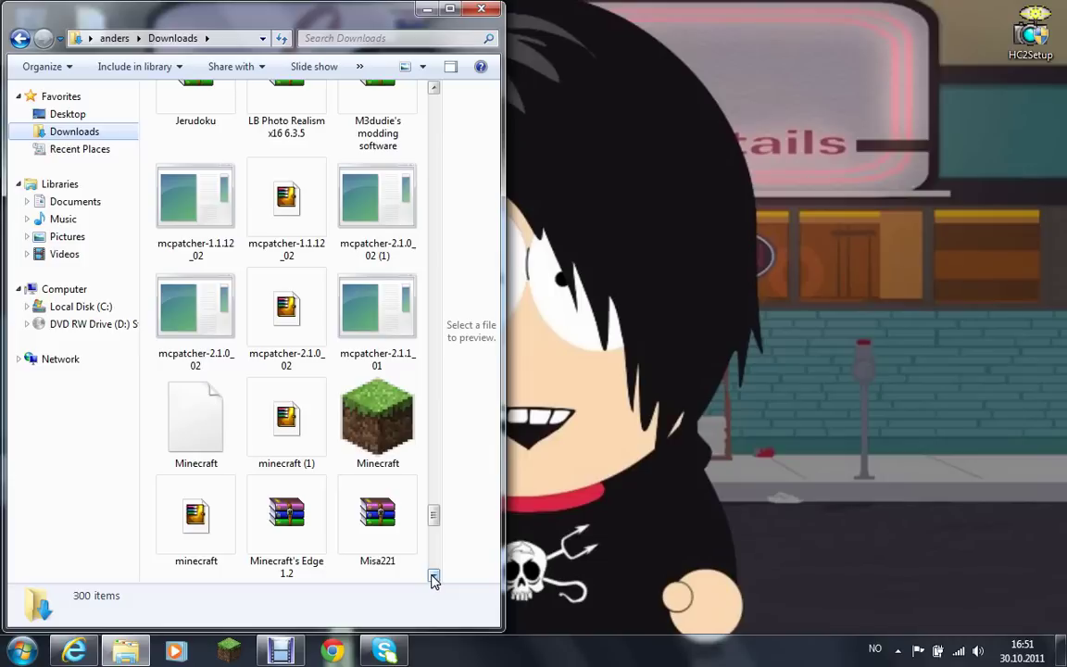
click(434, 576)
click(434, 576)
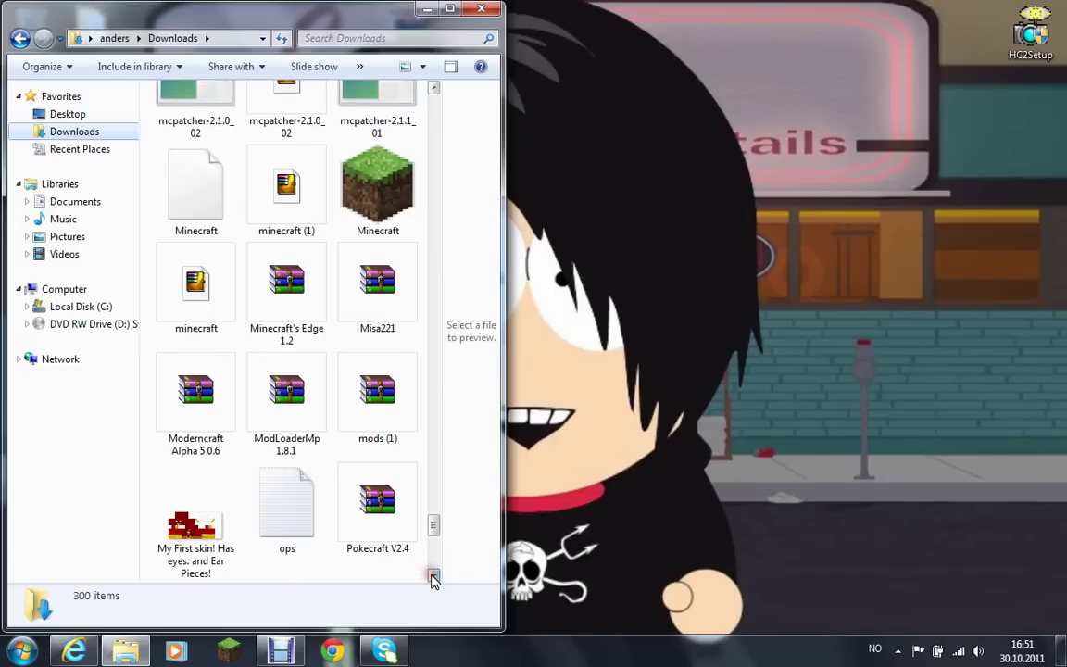
click(433, 576)
click(433, 576)
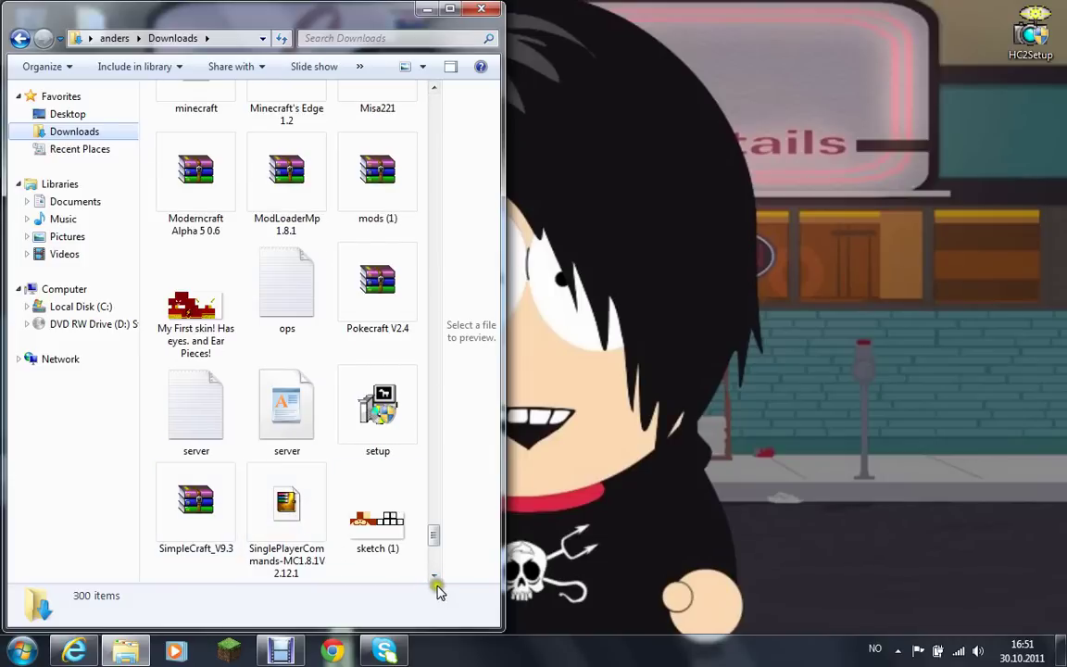
right_click(274, 540)
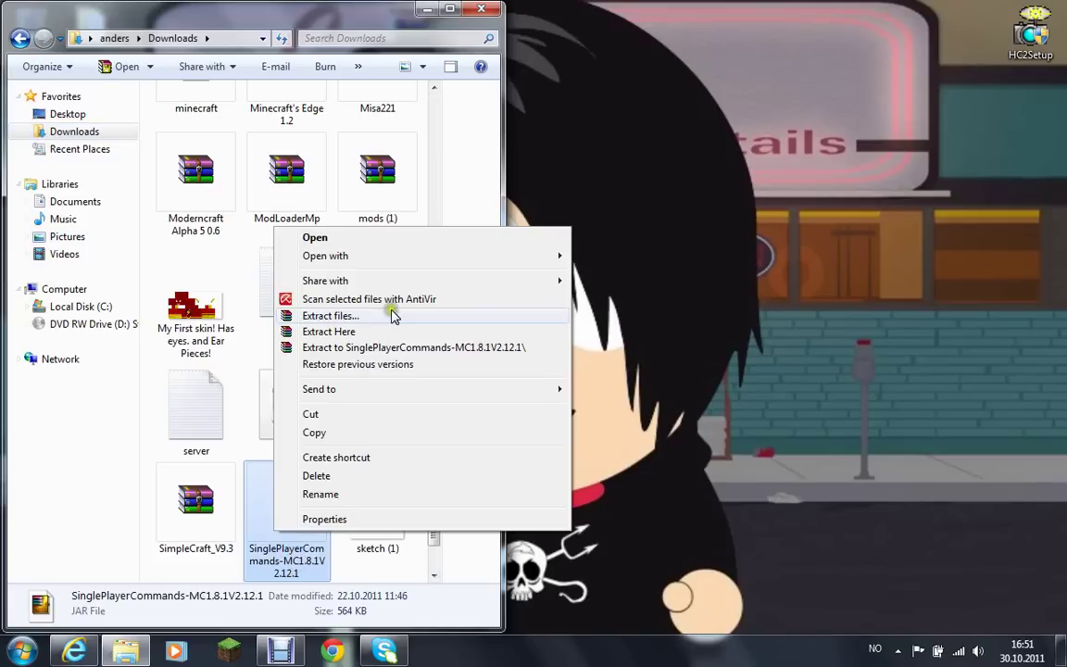
mouse_move(379, 264)
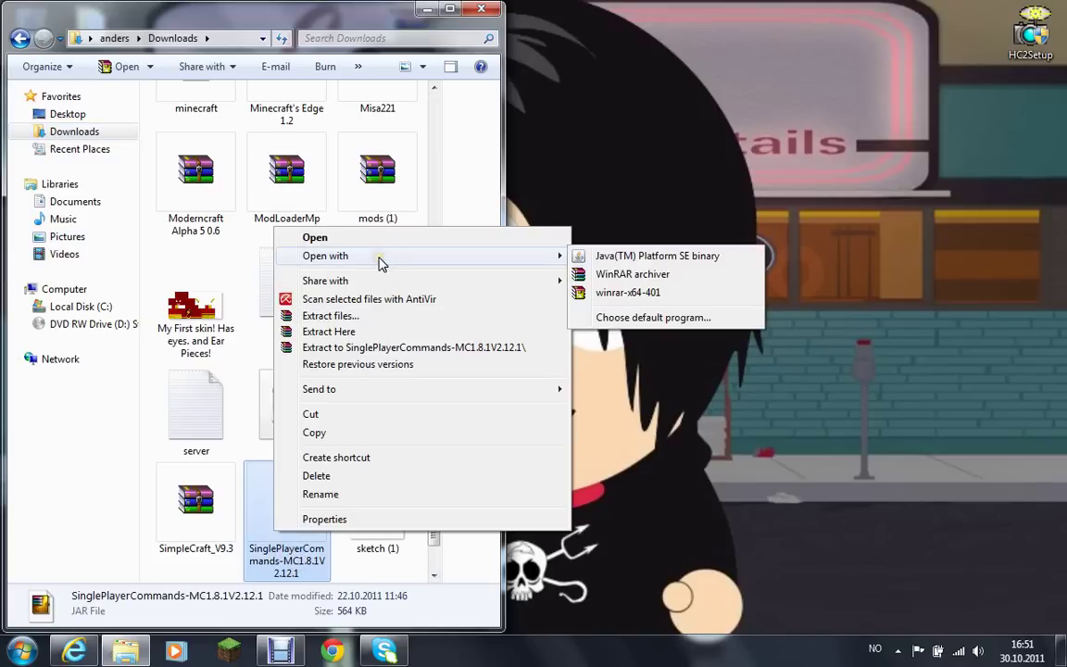
click(604, 256)
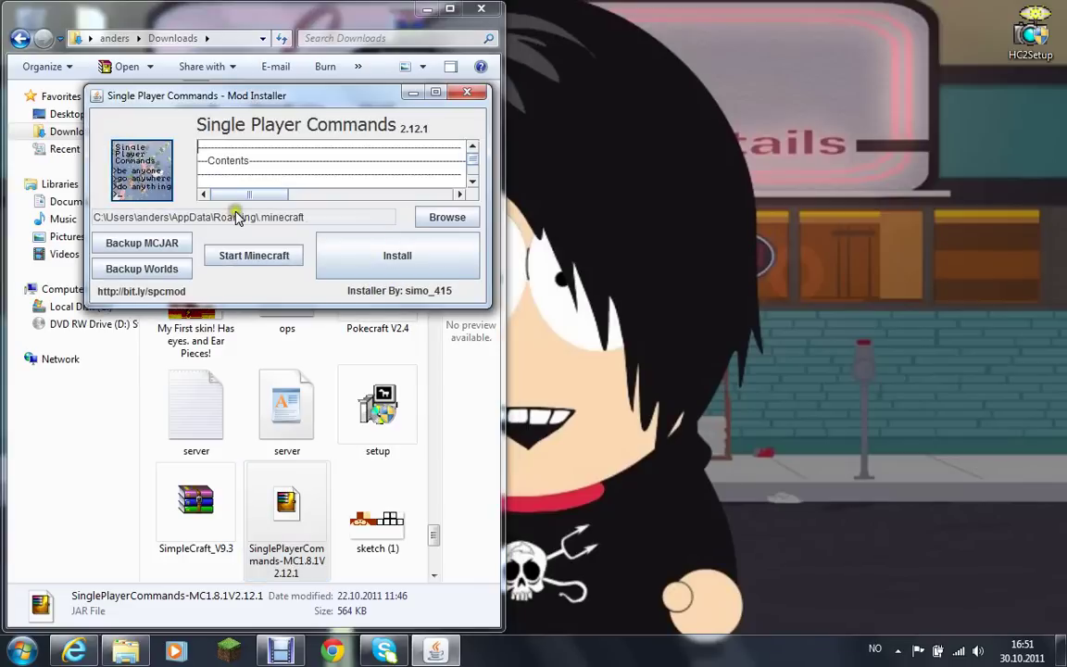
Back up the Minecraft JAR file and the saved worlds with the mod installer.
click(178, 245)
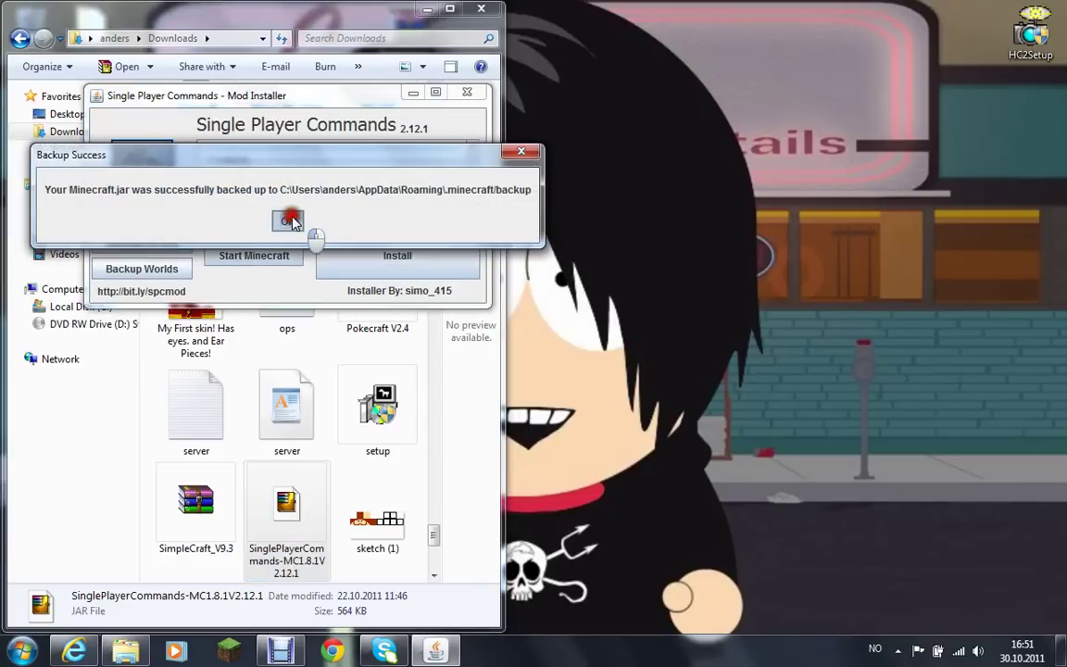
click(287, 220)
click(141, 268)
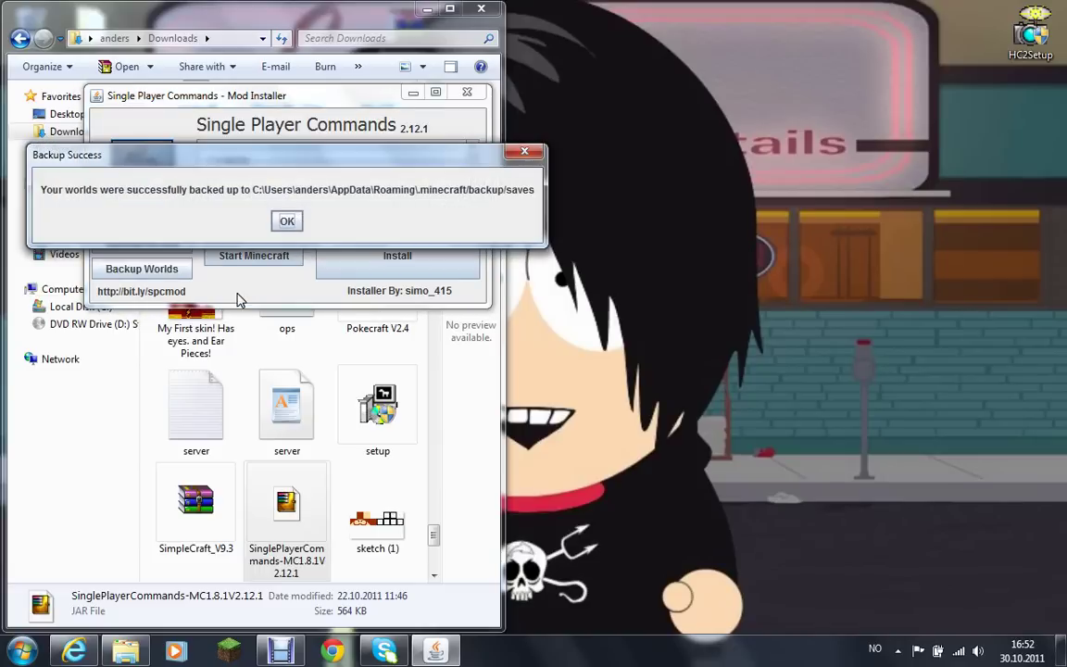
click(286, 221)
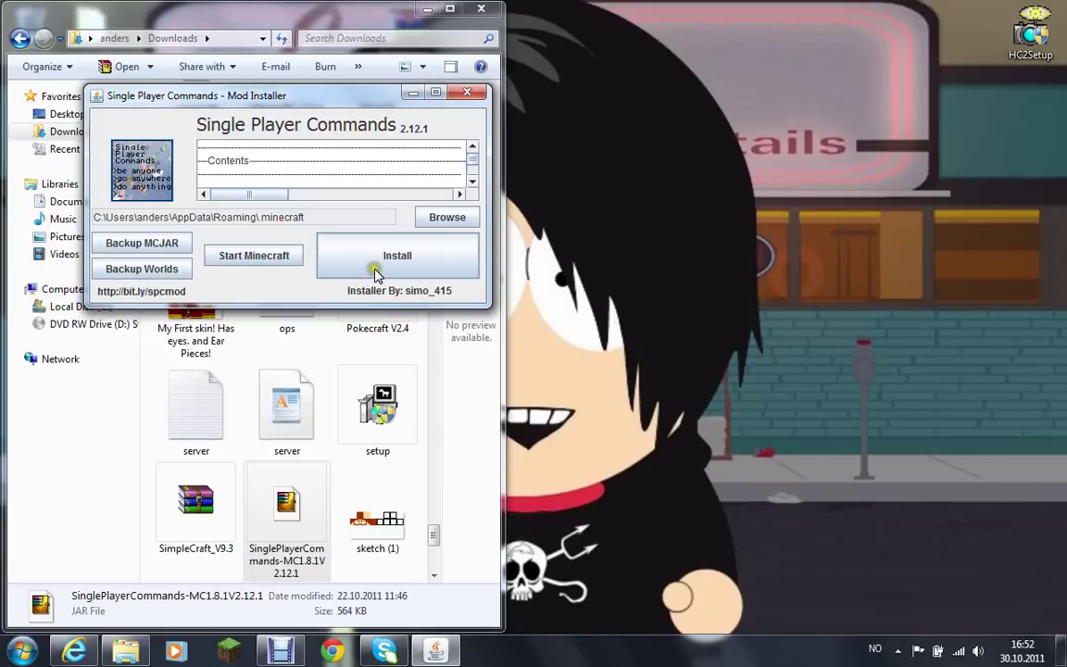
Install Single Player Commands 2.12.1 into the .minecraft folder, then close the installer and the Downloads window.
click(375, 271)
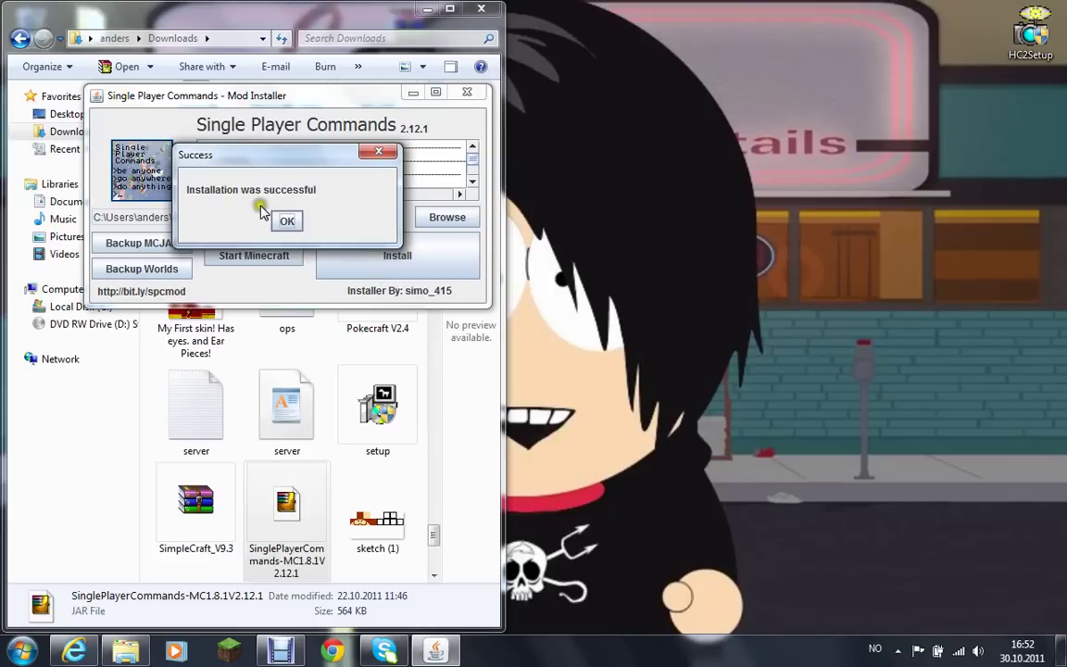
click(283, 221)
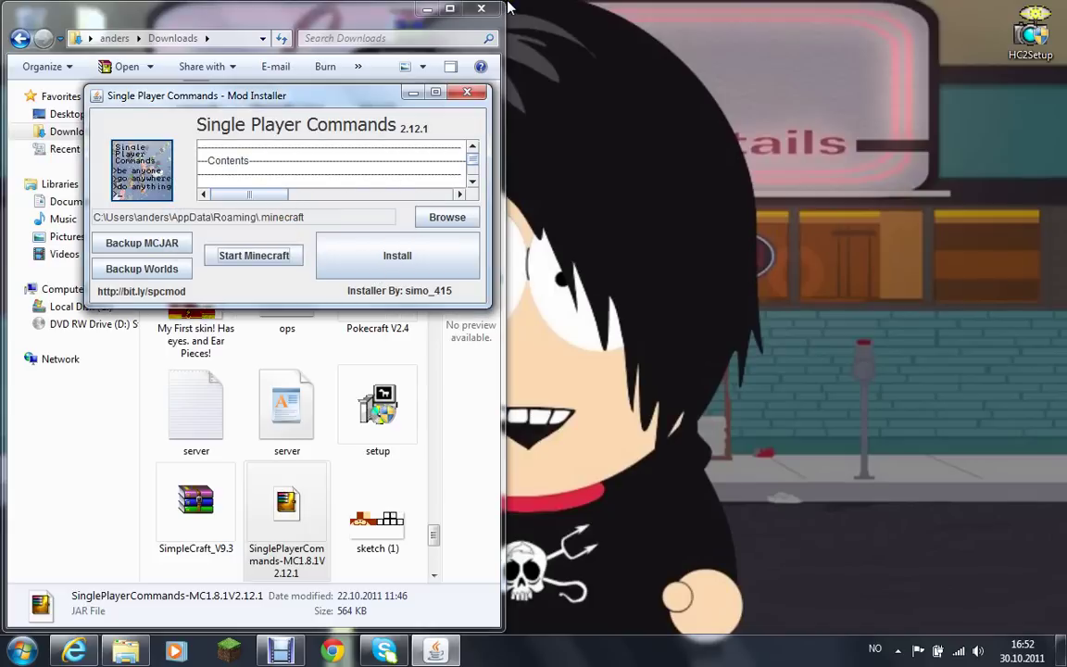
click(467, 92)
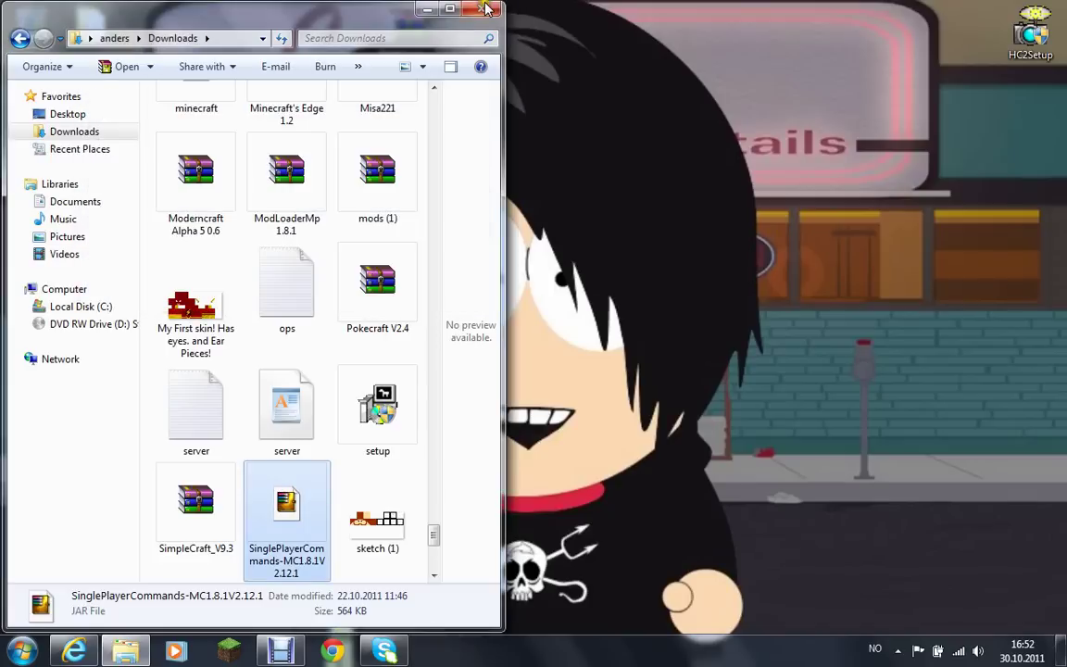
click(481, 8)
Start the Minecraft launcher and log in with the remembered account details.
click(231, 652)
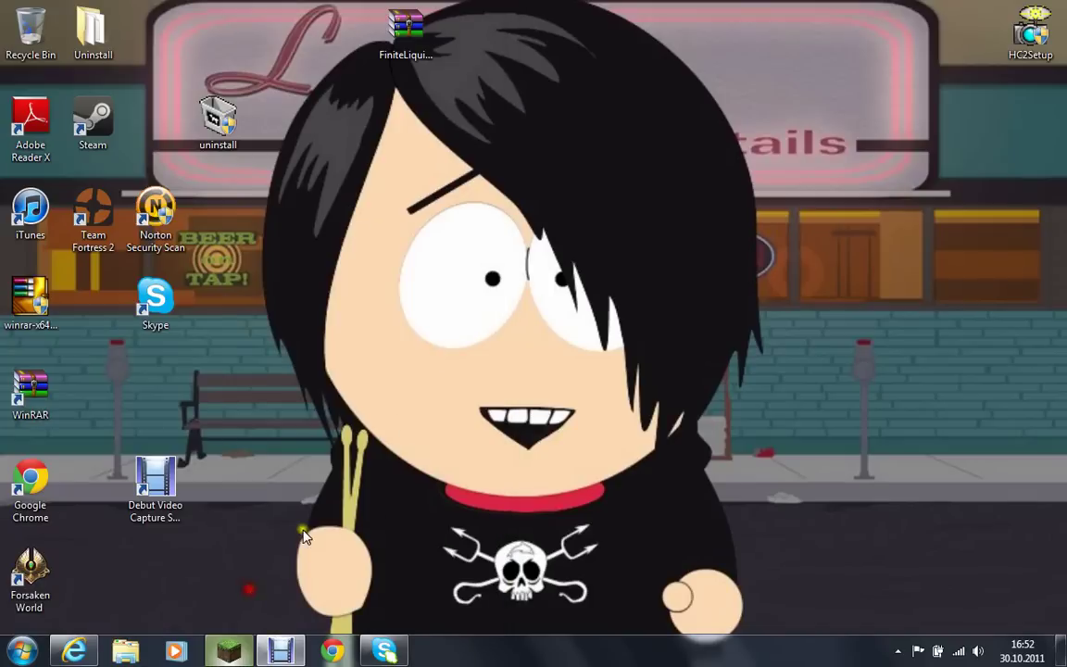
click(598, 345)
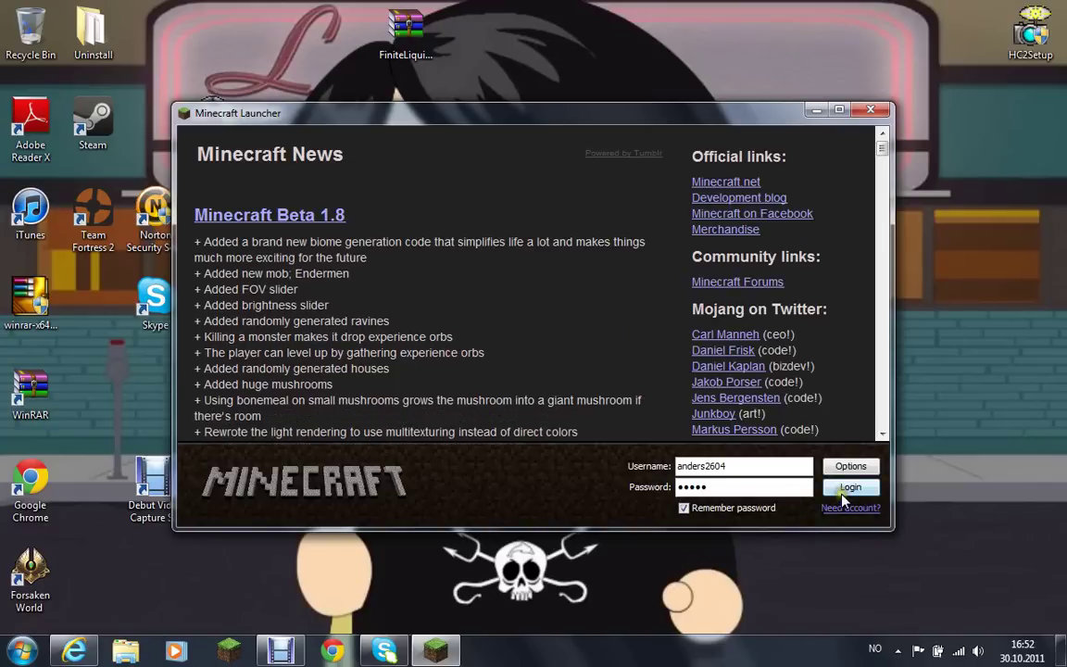
click(842, 494)
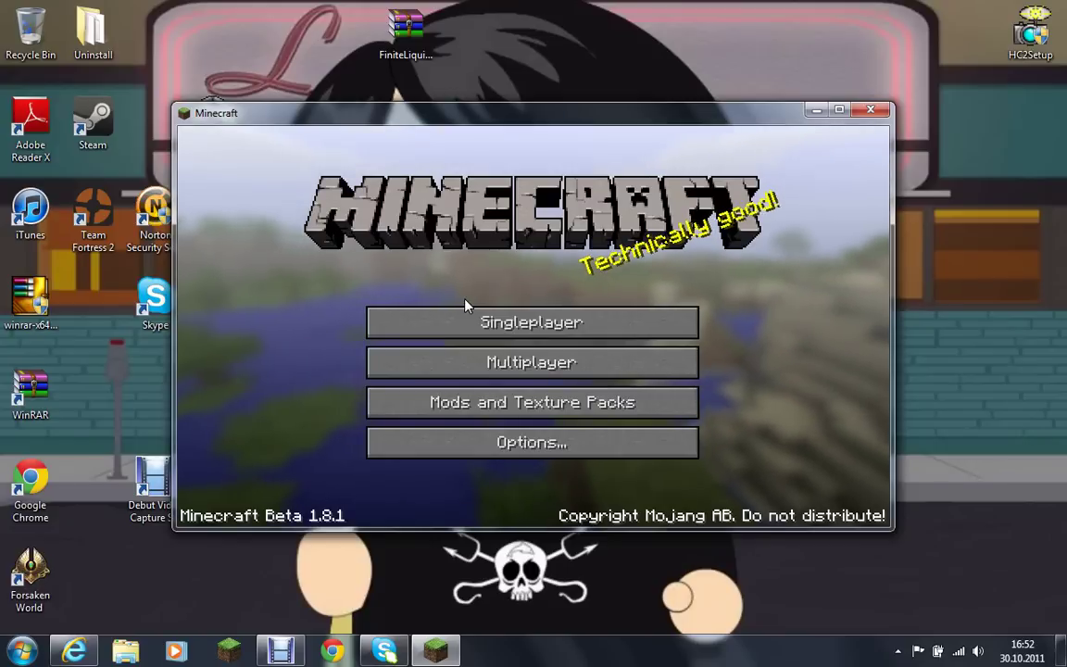
Load a saved singleplayer world in Minecraft.
click(468, 324)
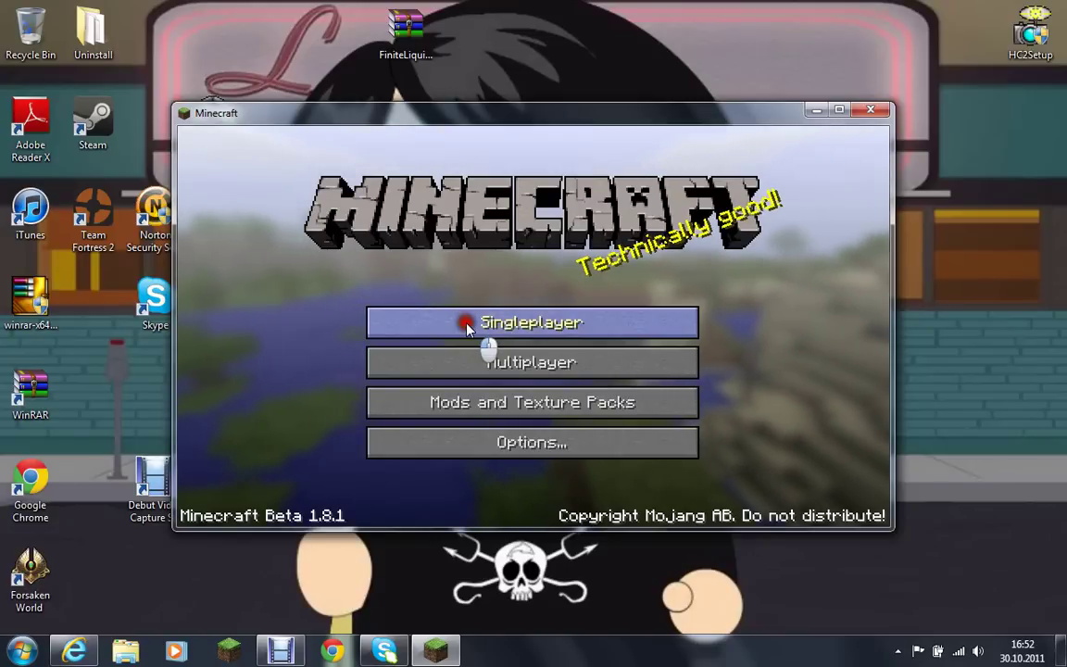
click(422, 222)
click(428, 467)
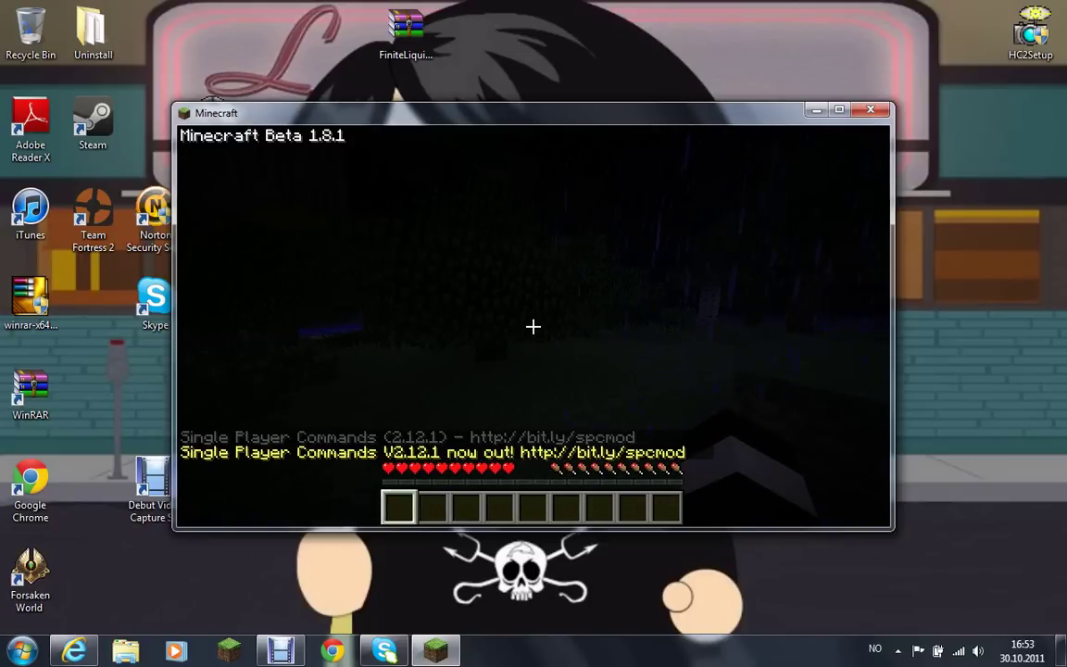
Give the player a diamond sword with the /give command and turn on flying with /fly.
key(t)
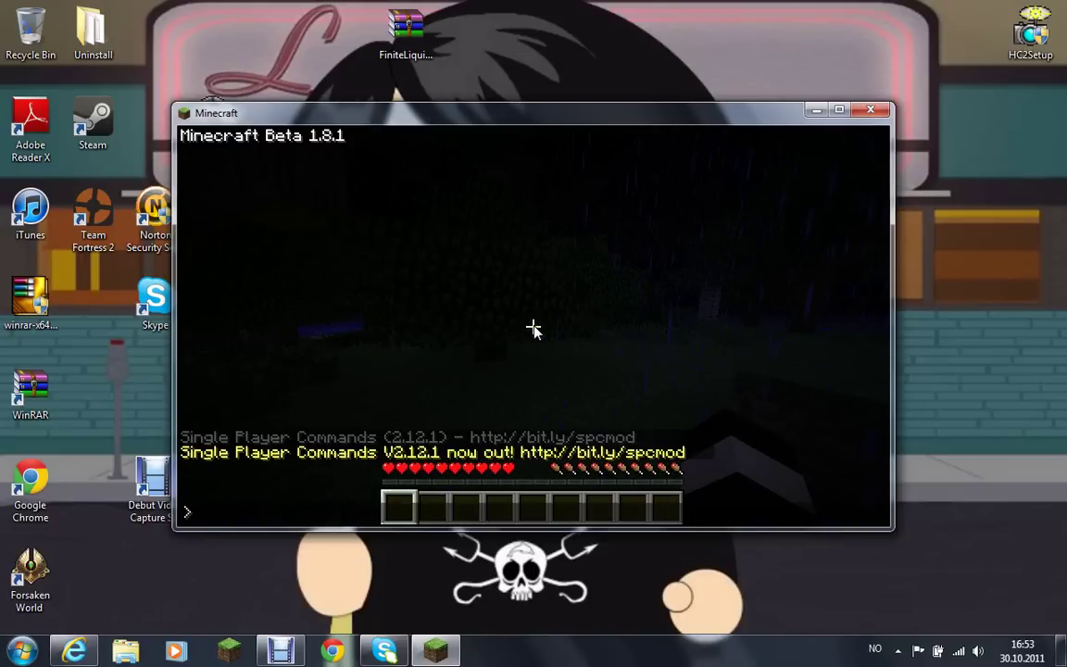
text(/give diamond)
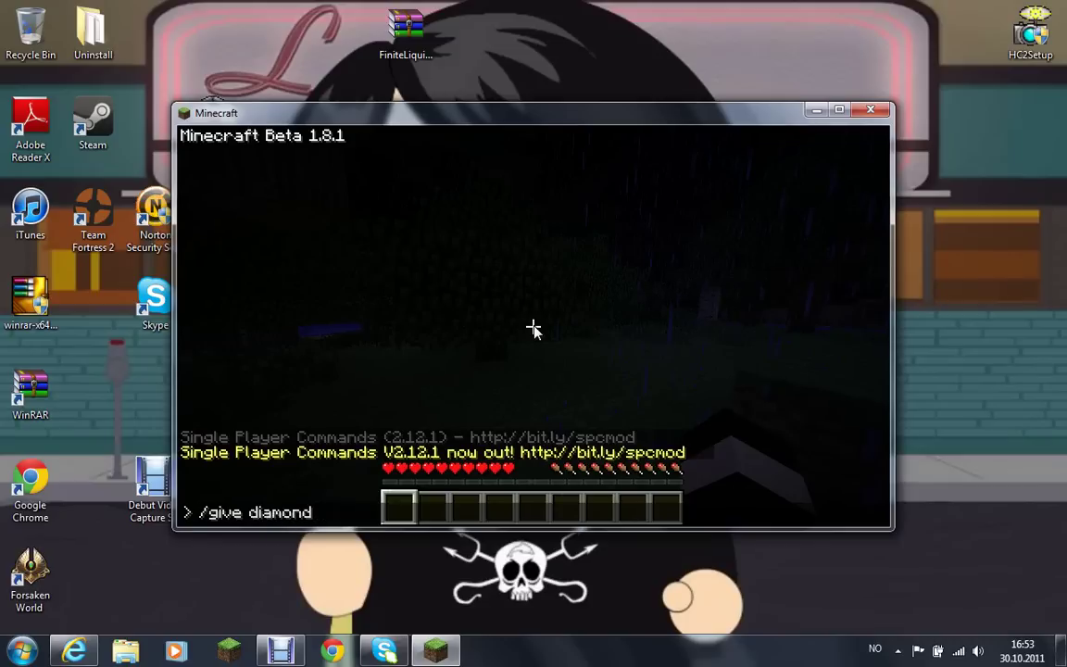
text( sword)
key(Return)
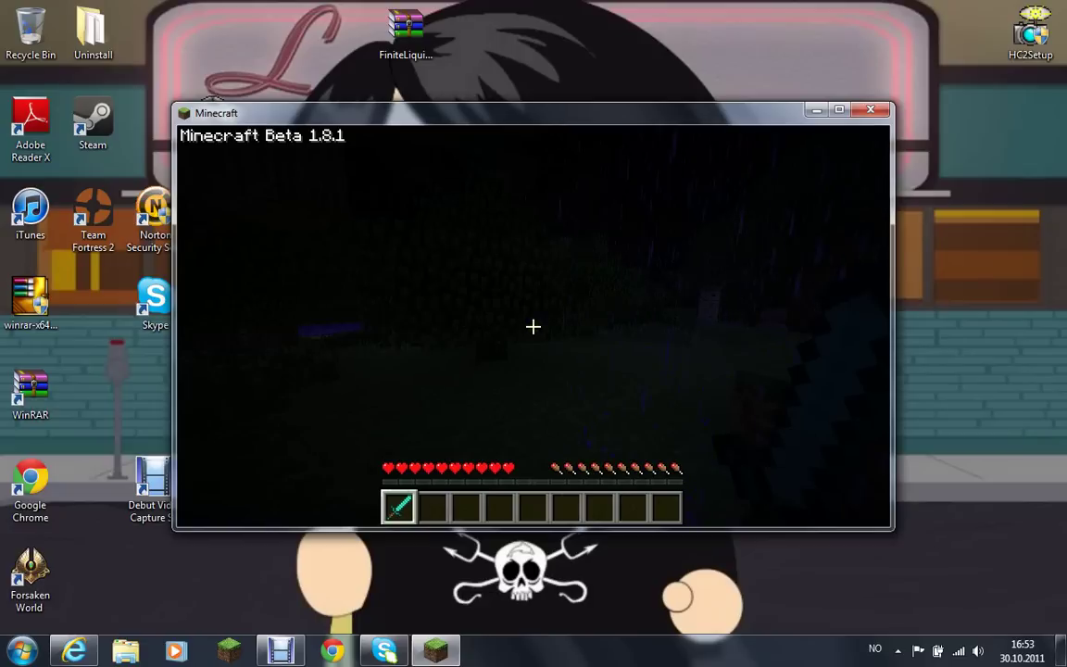
key(t)
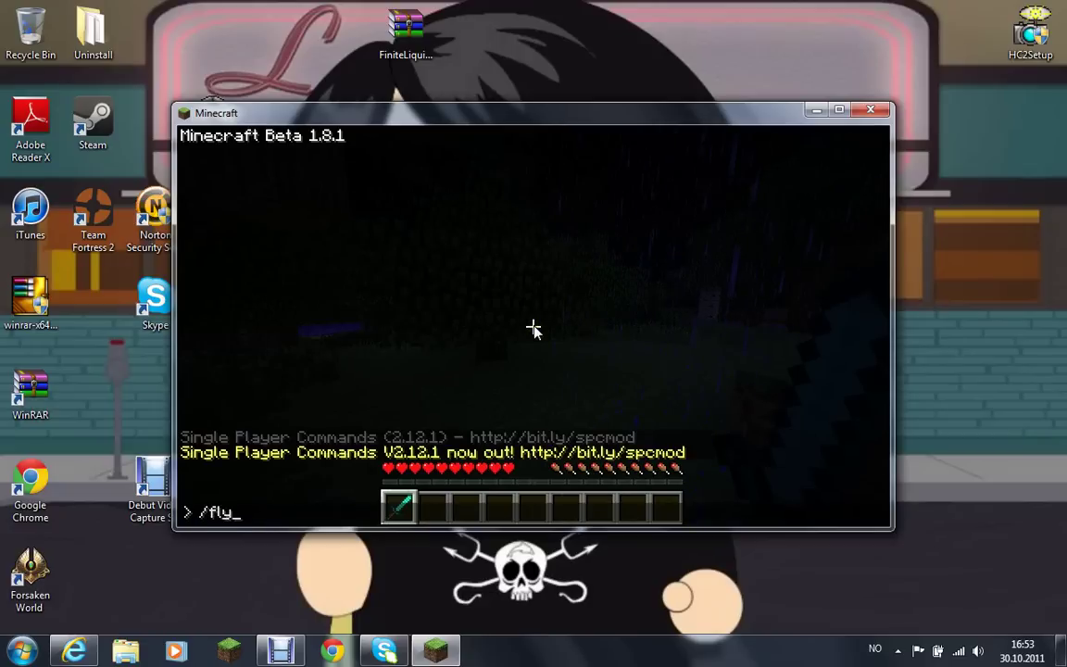
key(Return)
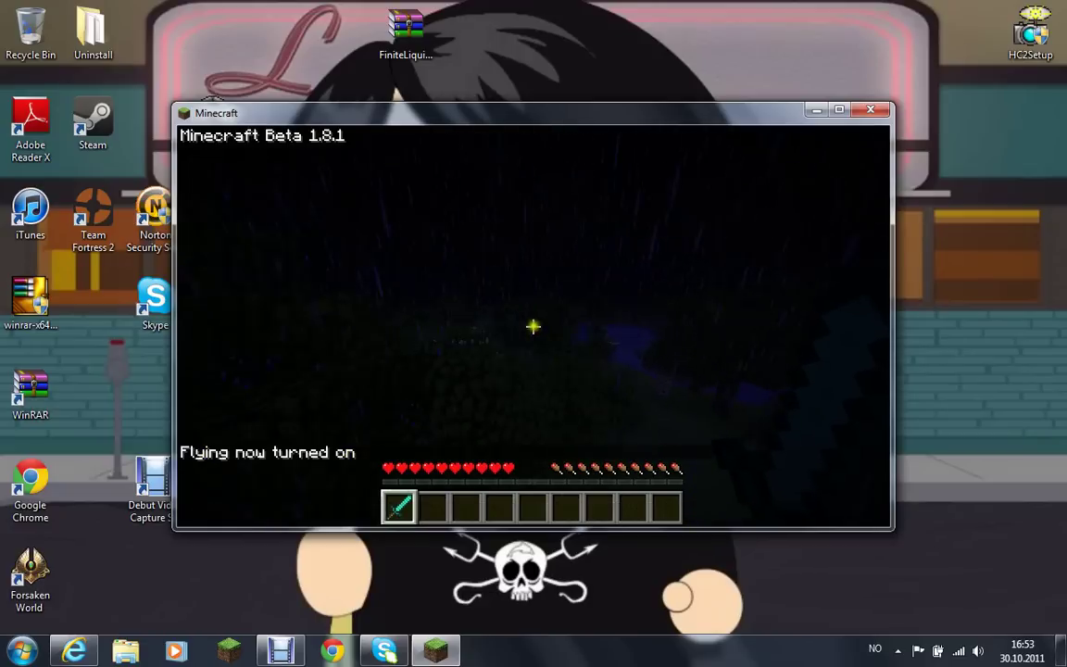
Spawn a creeper with /spawn creeper and swing the diamond sword toward it from the air.
key(t)
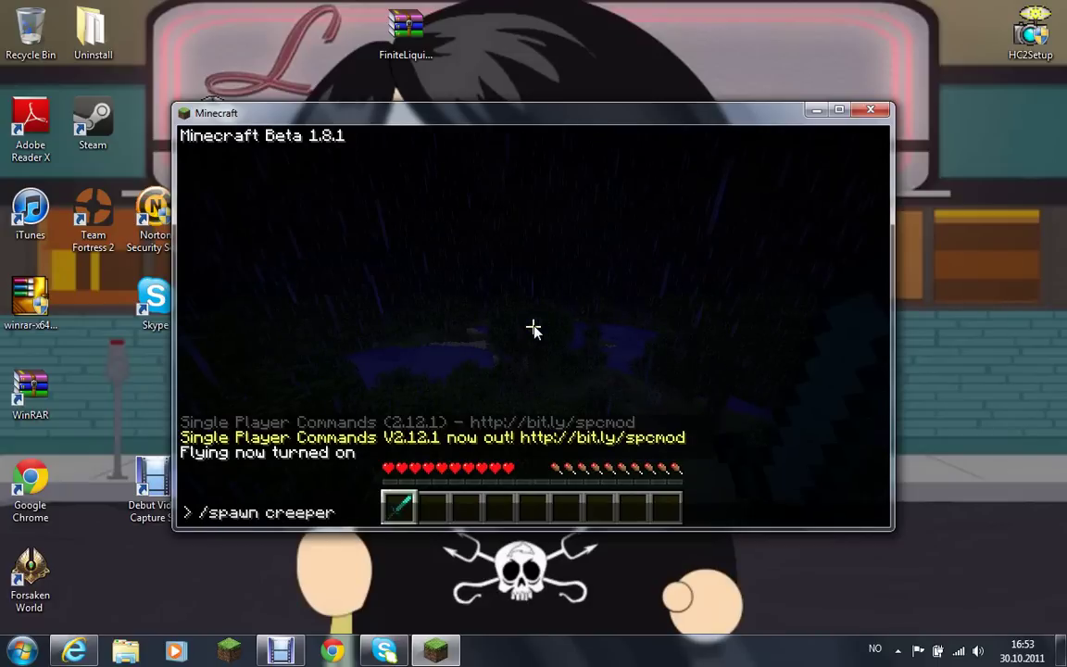
text(/spawn creeper)
key(Return)
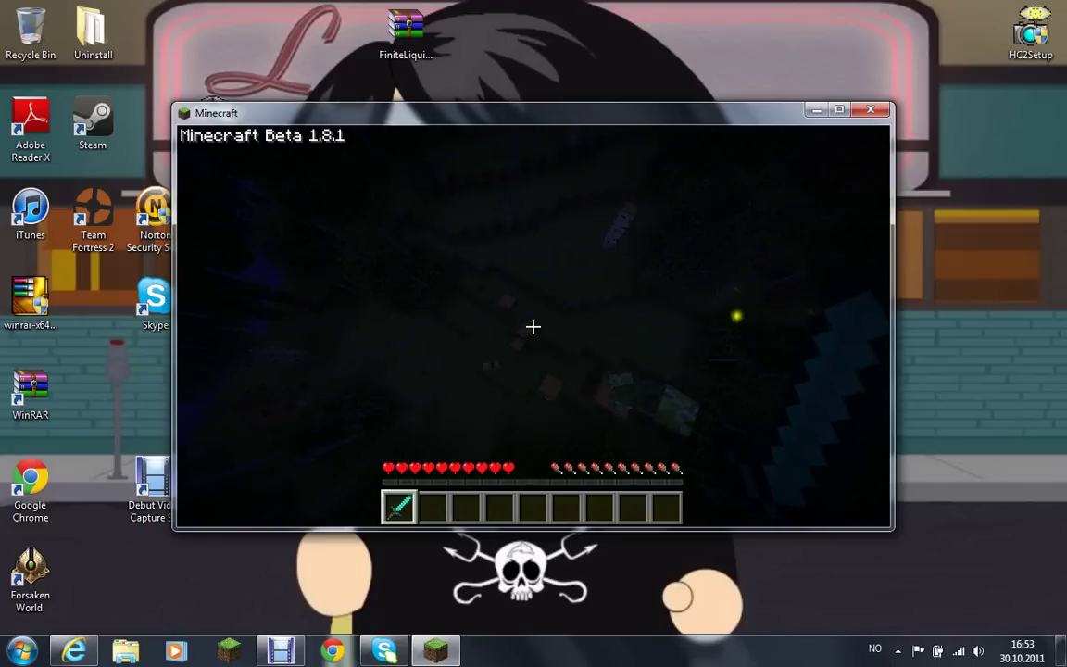
click(534, 325)
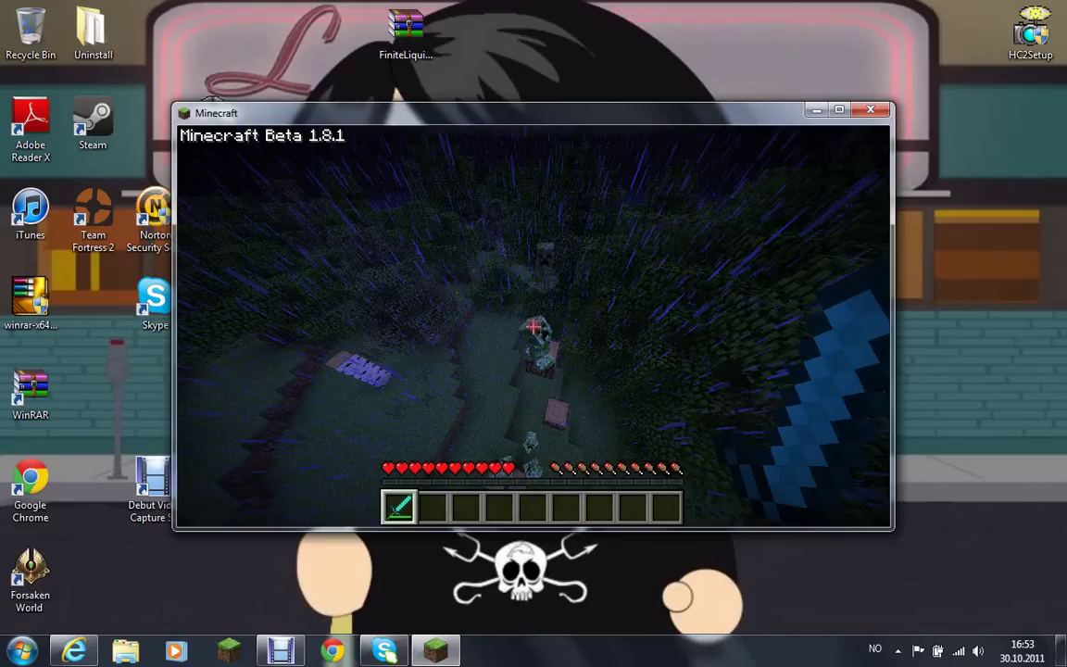
click(534, 326)
click(534, 325)
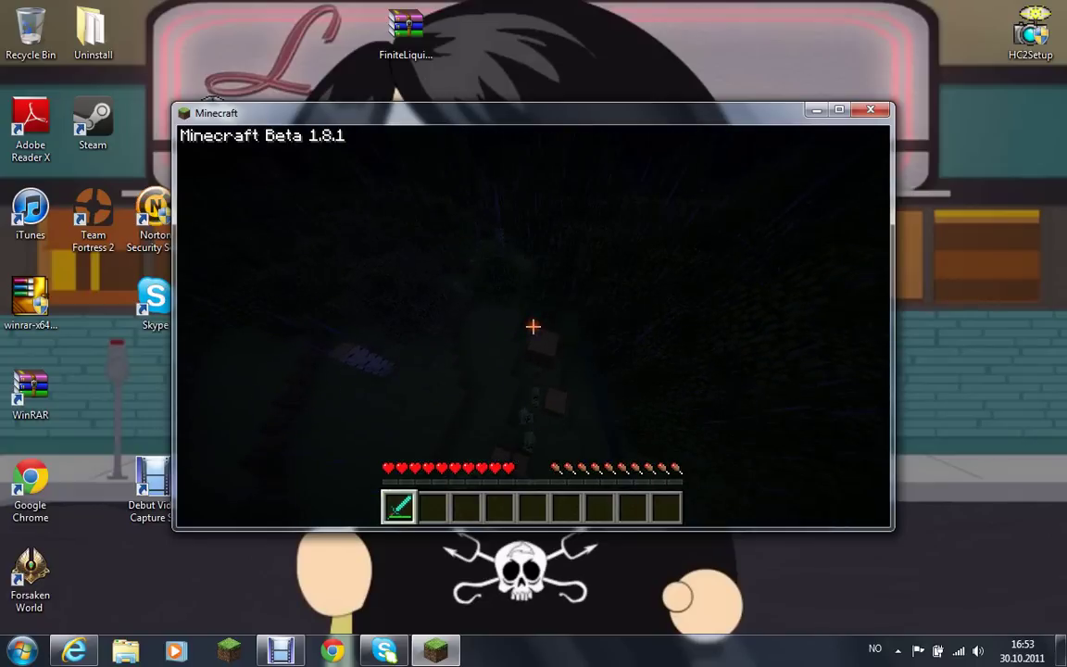
Save the world, quit to the title screen and close Minecraft.
key(Escape)
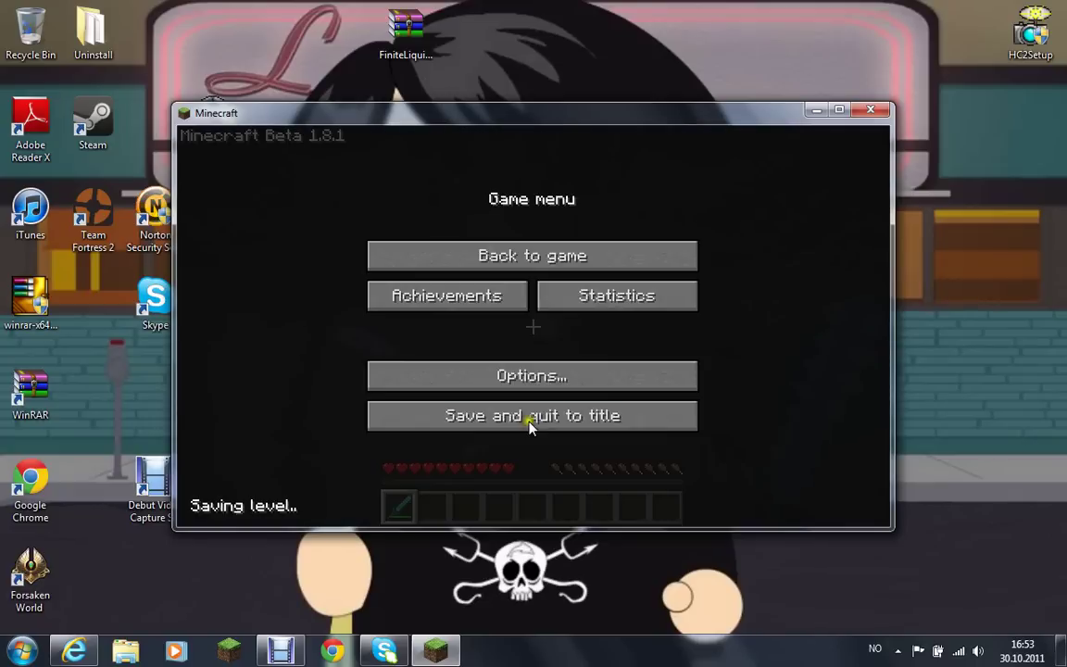
click(529, 413)
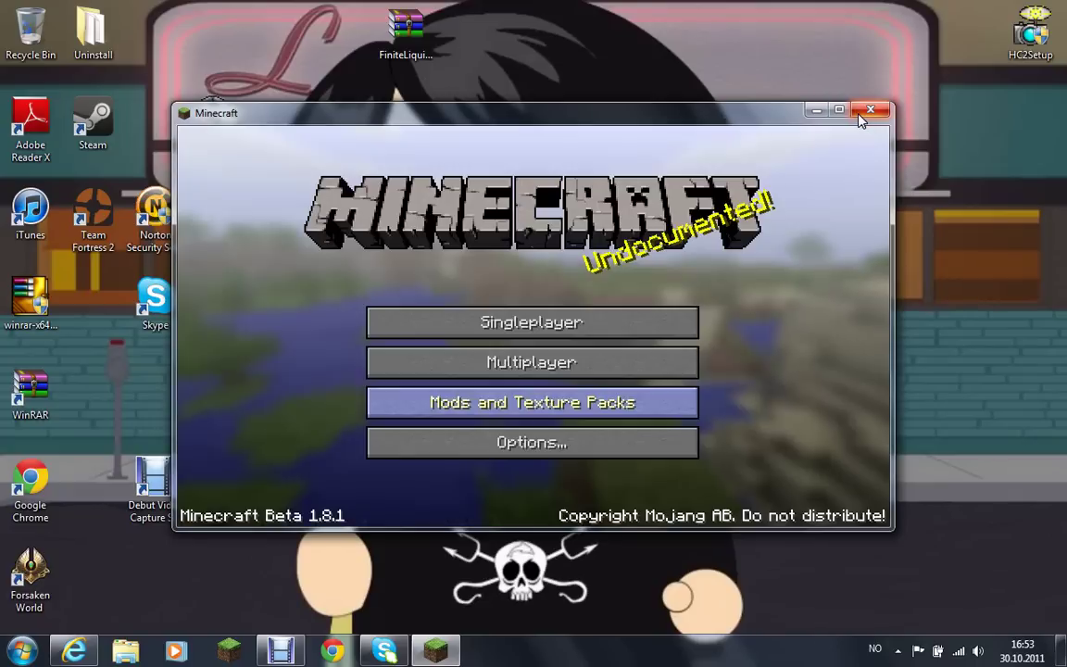
click(869, 112)
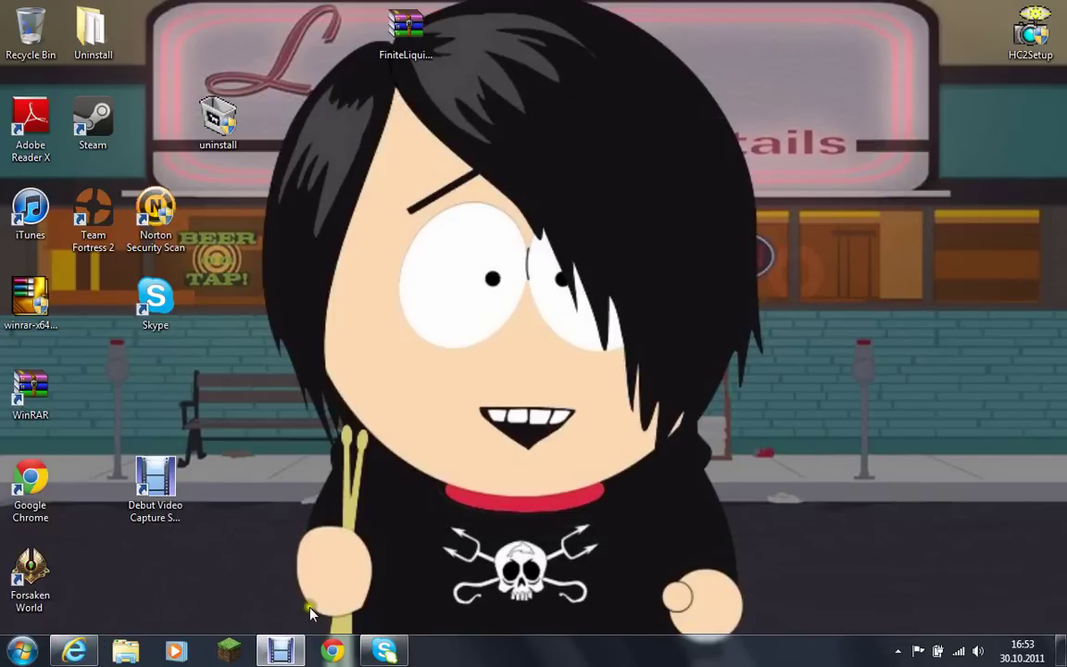
Open the roaming application data folder through %appdata% and go to the bin folder inside .minecraft.
mouse_move(298, 659)
click(22, 654)
text(%appdata)
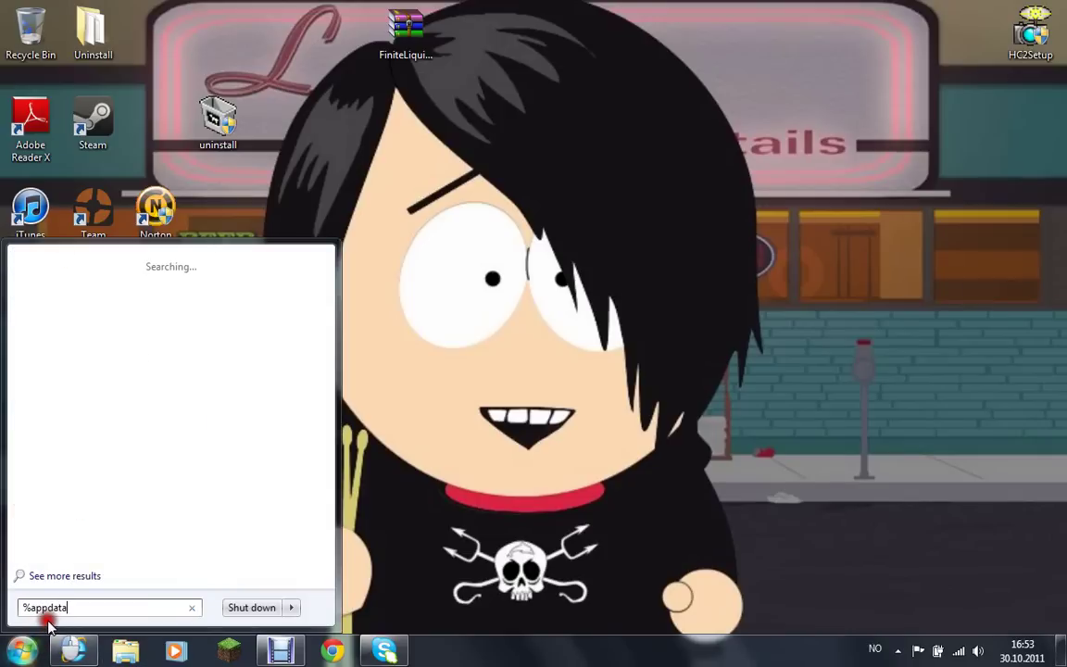
text(%)
key(Return)
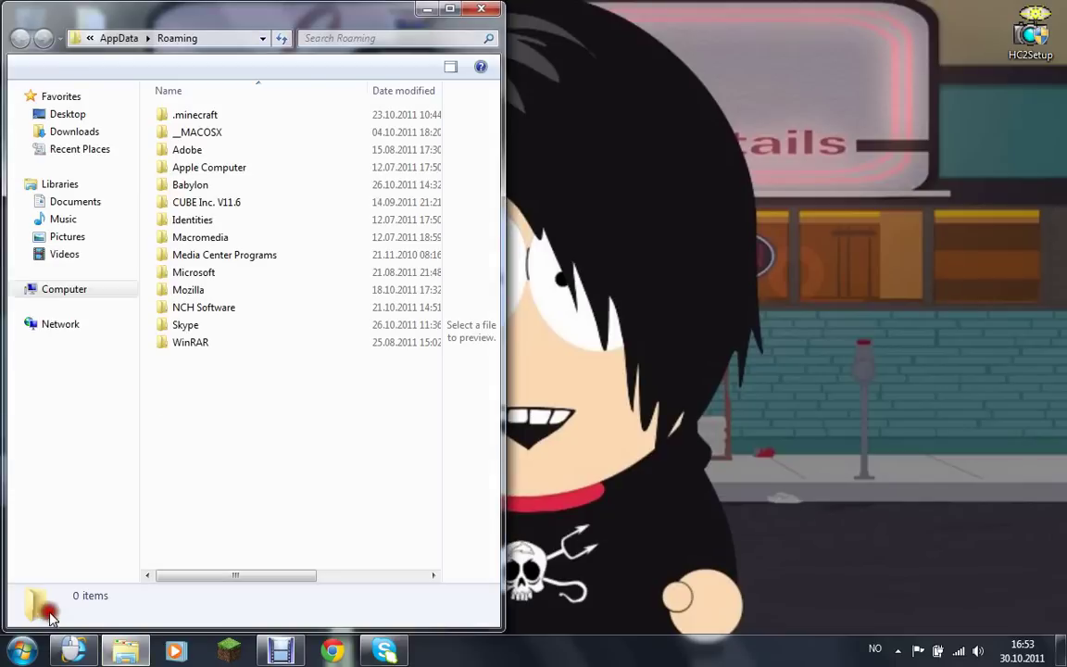
double_click(229, 123)
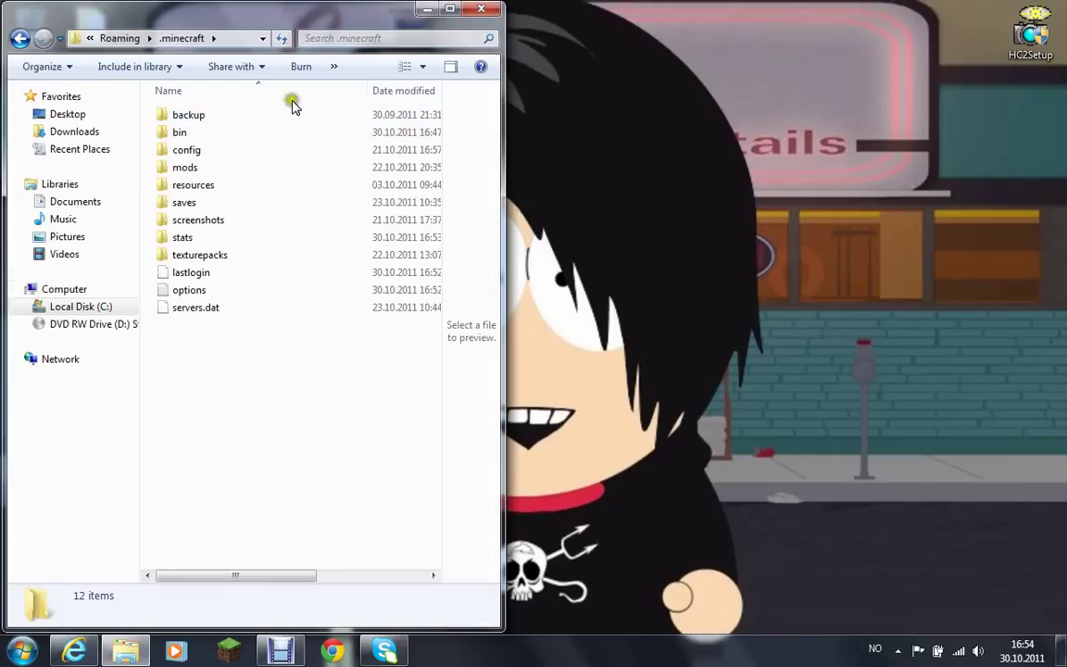
double_click(230, 131)
Search the bin folder for "minecraft", open the minecraft JAR file in WinRAR and dismiss the purchase reminder.
click(406, 38)
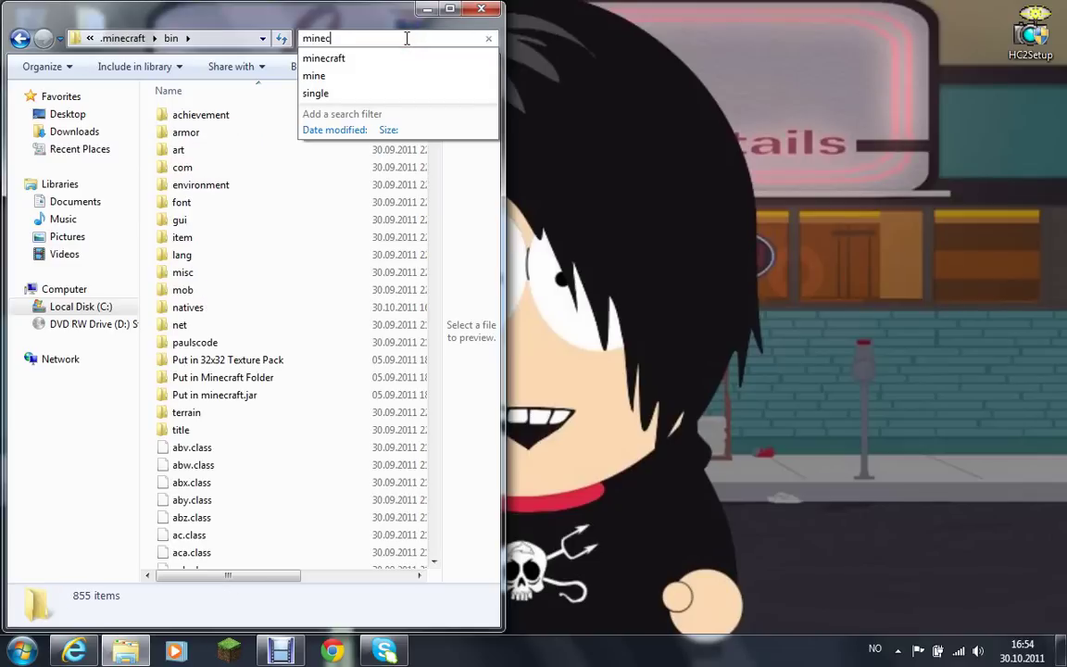
text(minecraft)
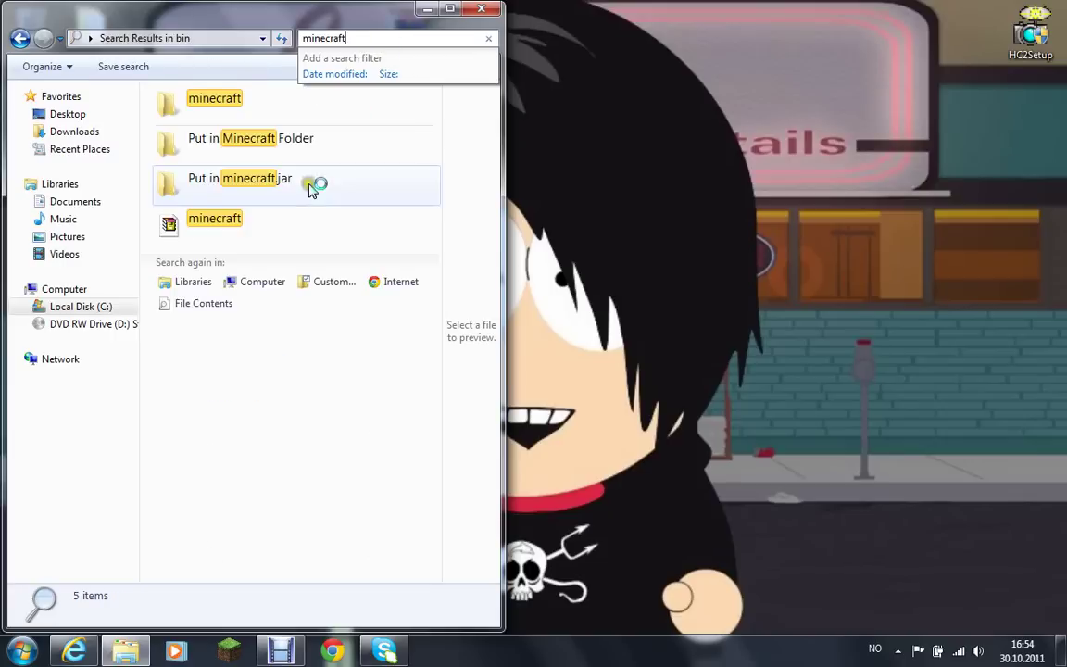
click(206, 252)
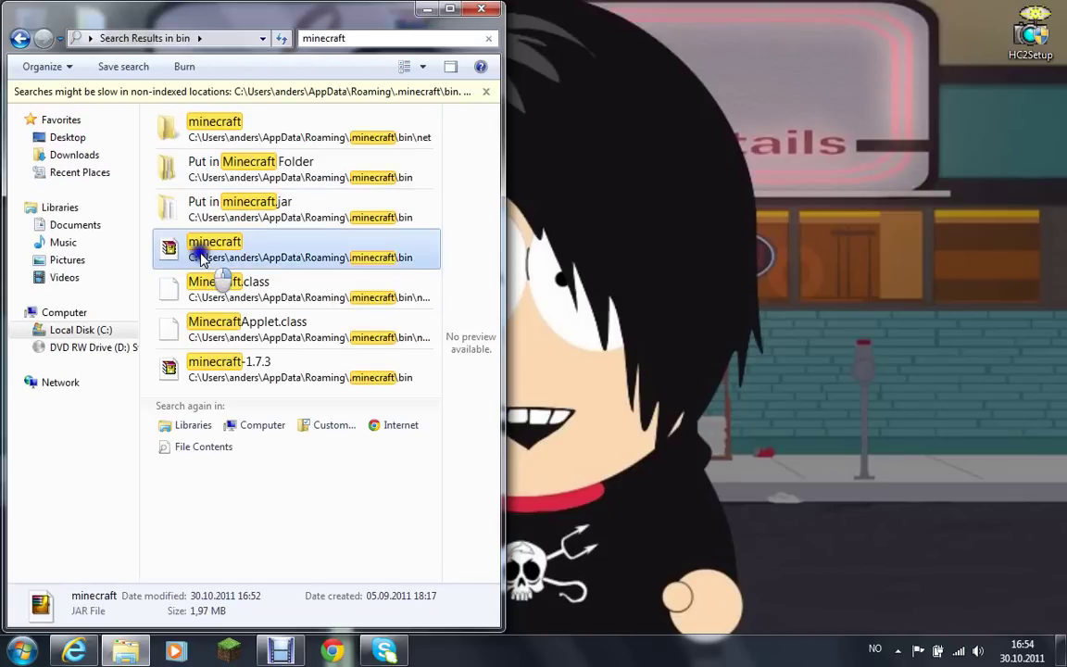
right_click(201, 250)
mouse_move(266, 282)
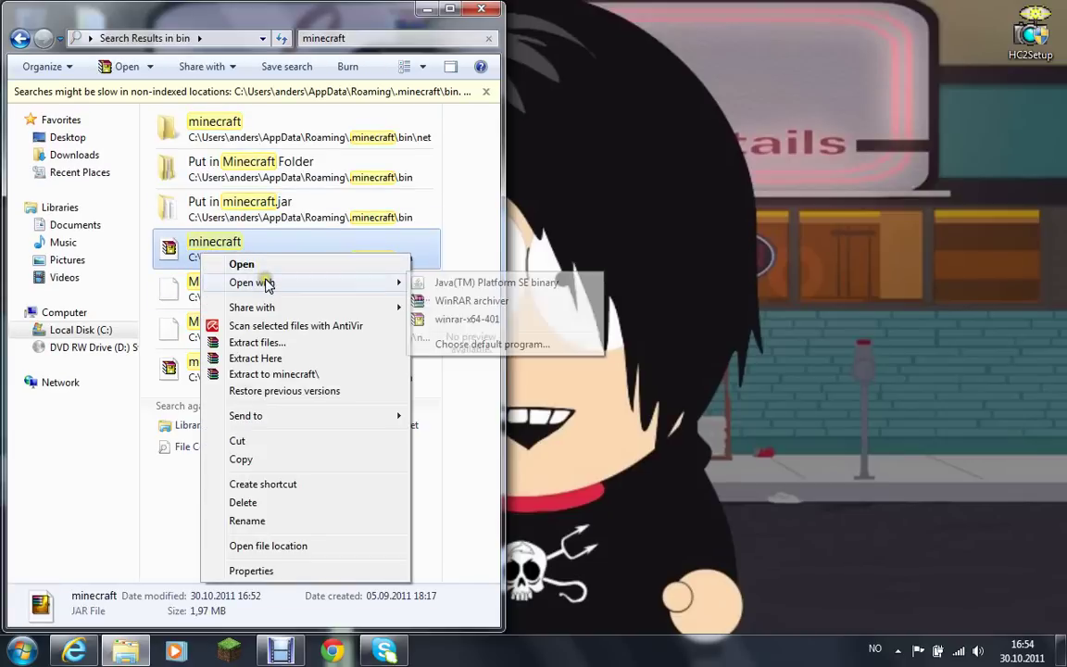
click(175, 258)
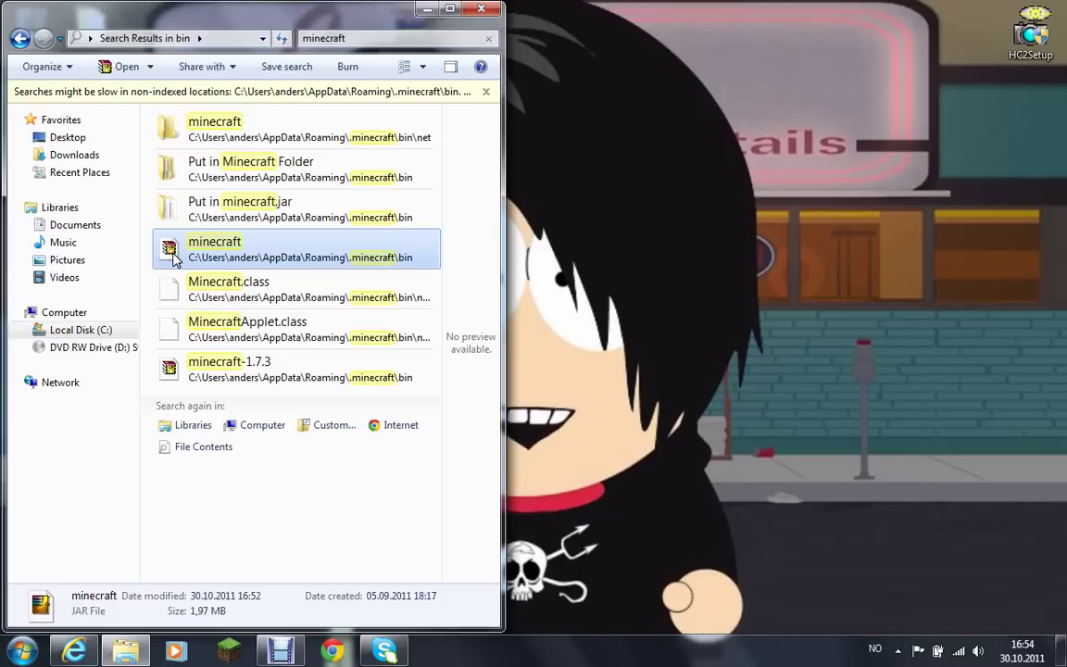
right_click(174, 258)
mouse_move(276, 284)
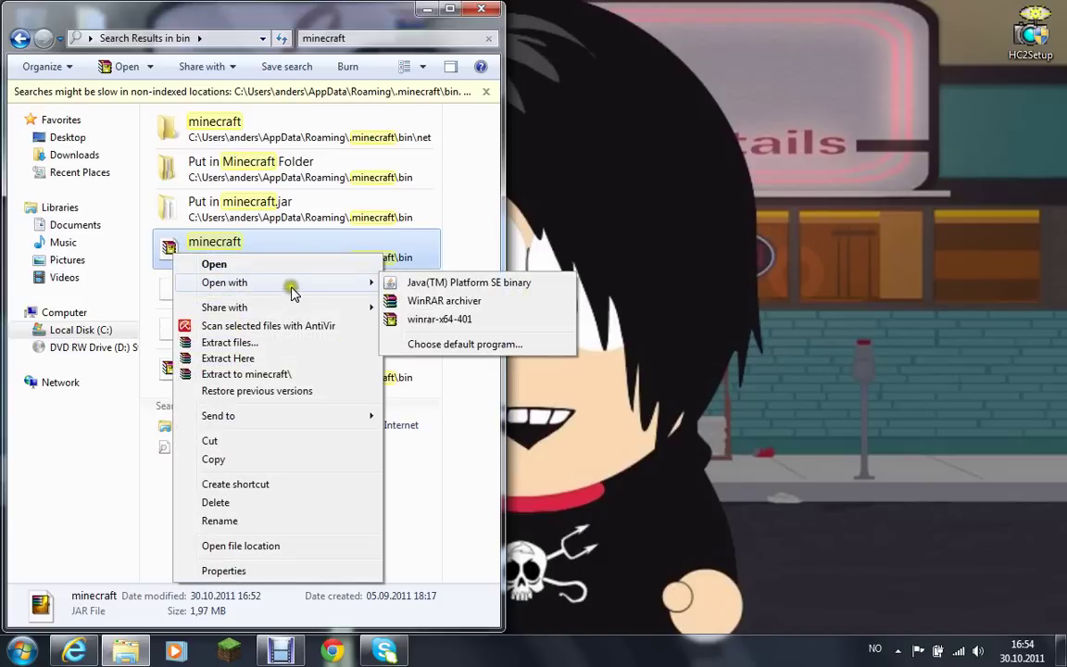
click(429, 301)
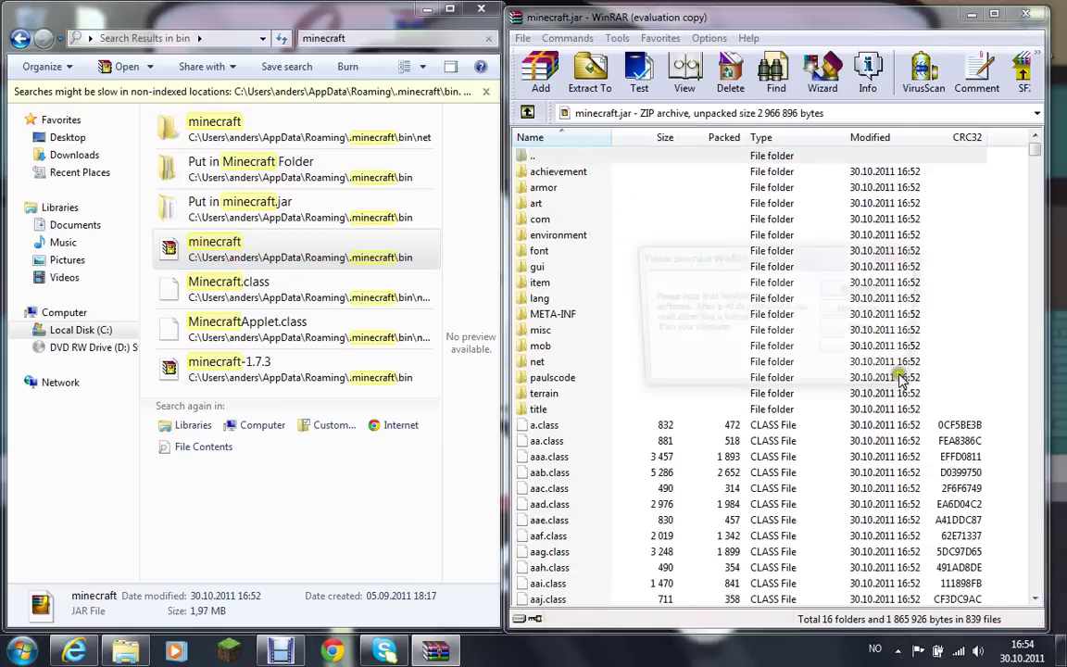
key(Escape)
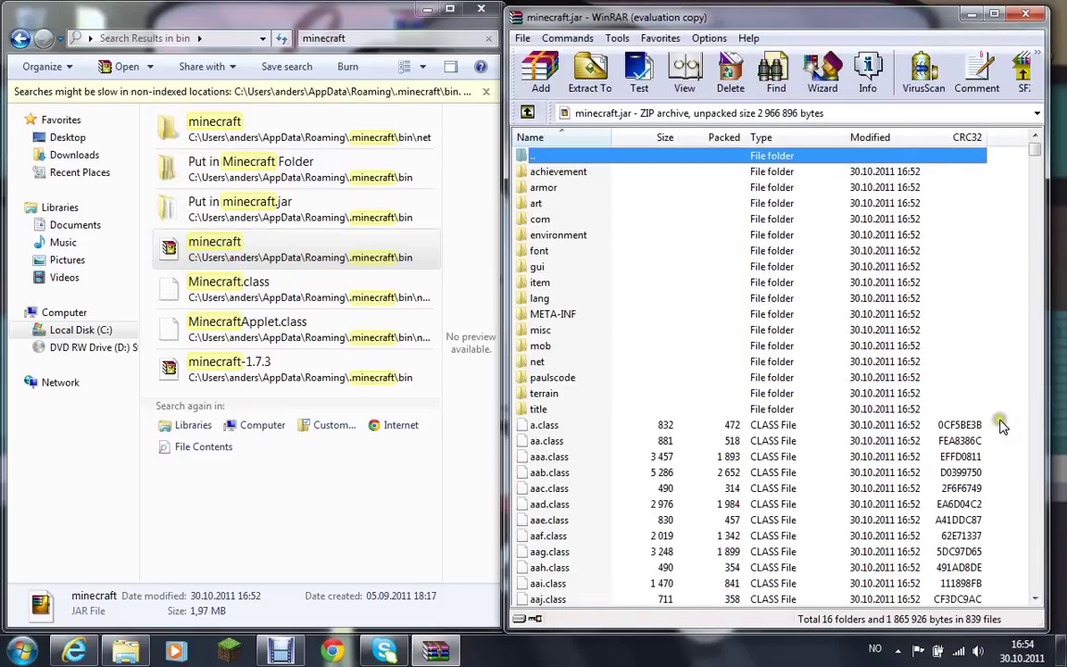
Delete all the loose files from the root of minecraft.jar, keeping its folders, then close WinRAR and the folder window.
drag(998, 426, 1007, 491)
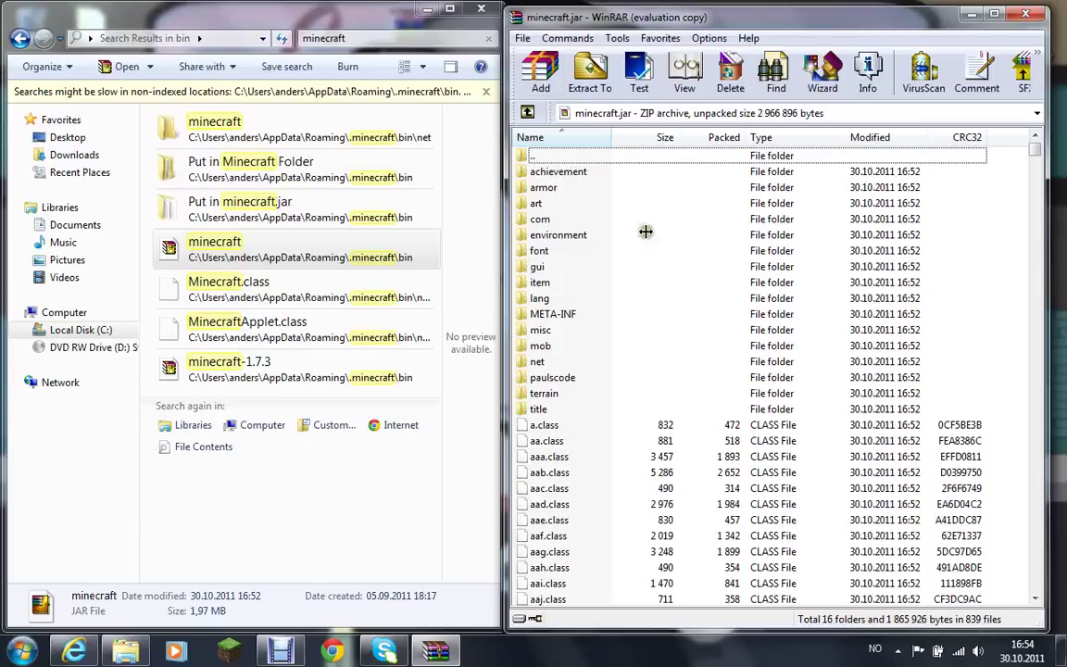
drag(927, 422, 827, 643)
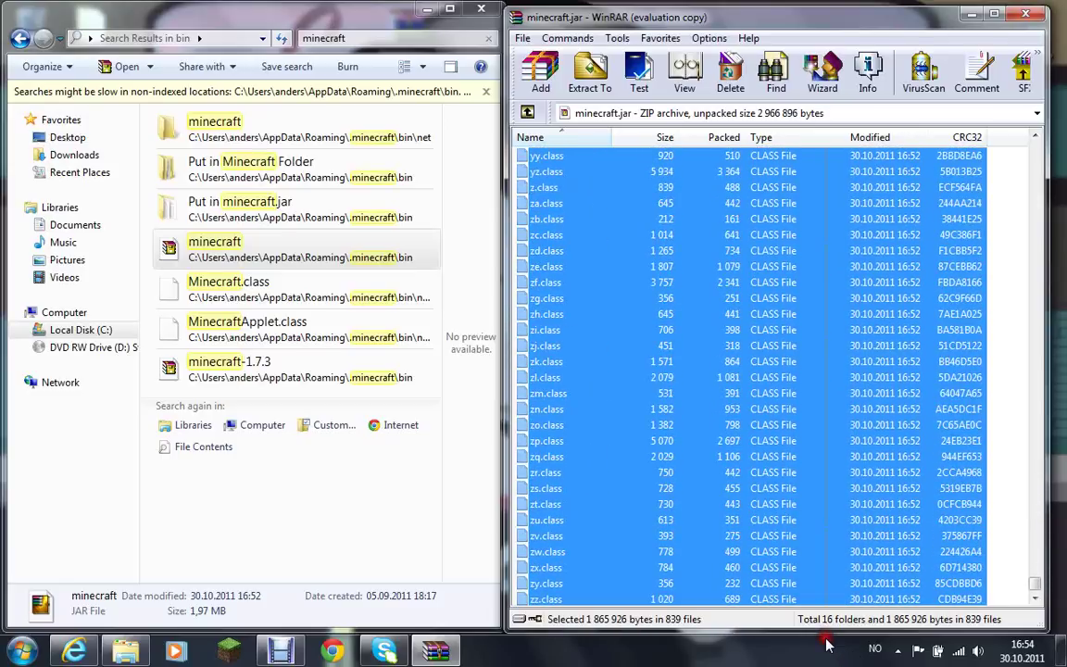
right_click(813, 552)
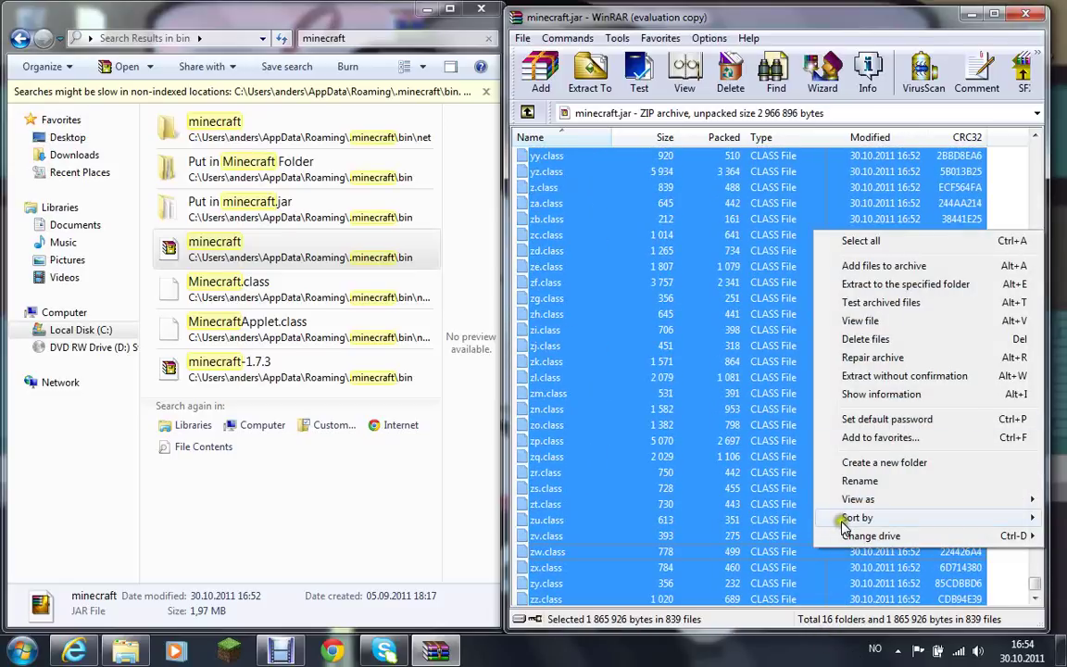
mouse_move(842, 501)
click(863, 339)
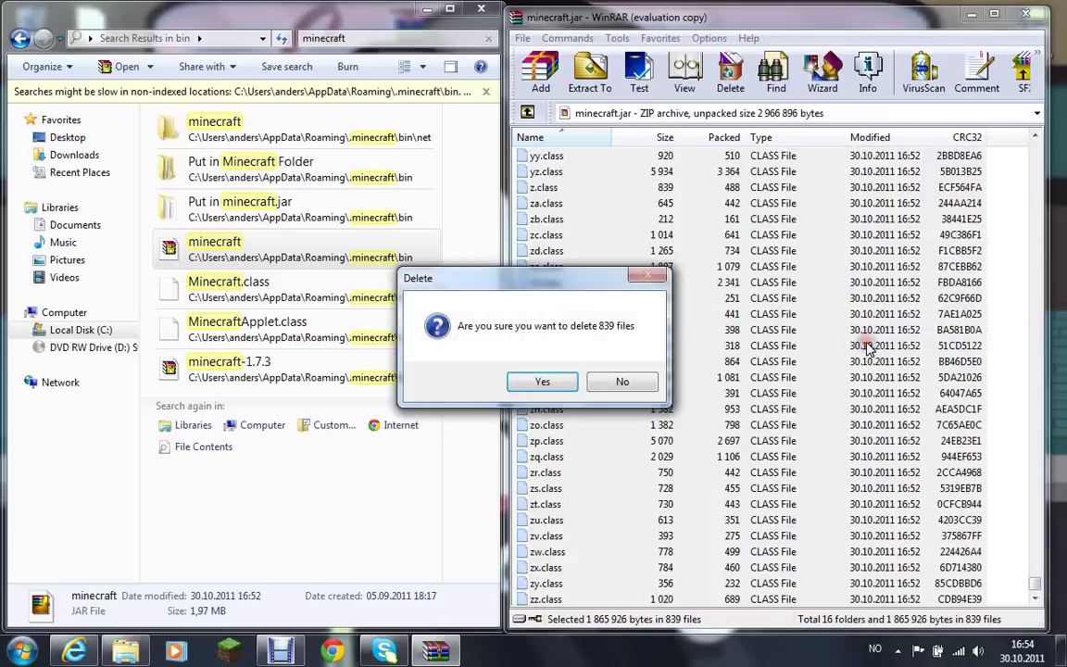
click(541, 381)
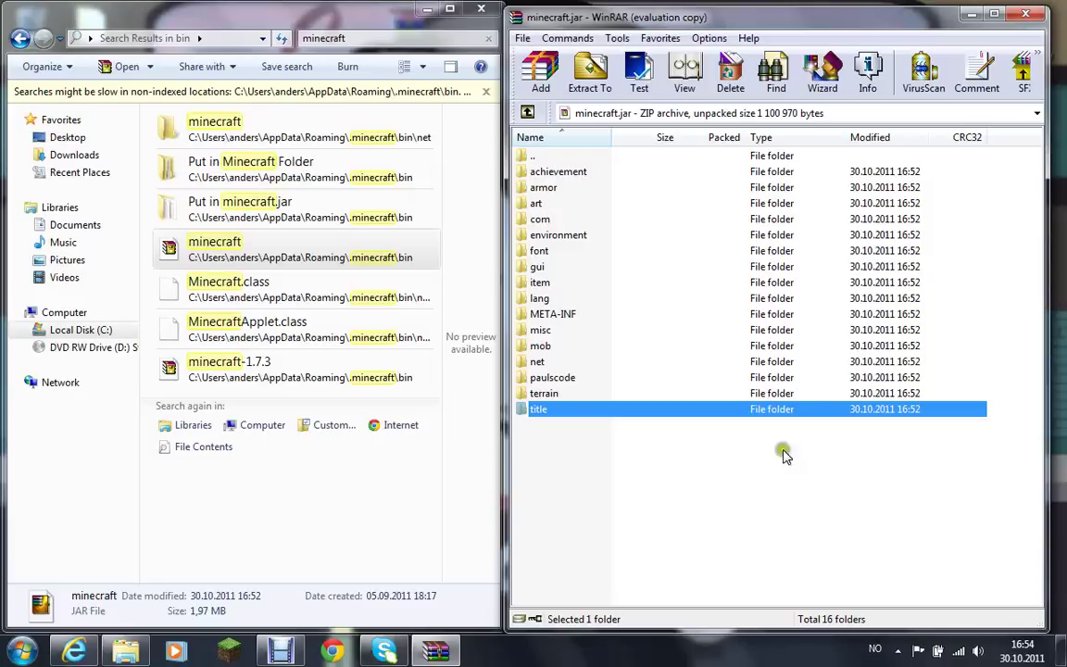
click(1024, 14)
click(481, 8)
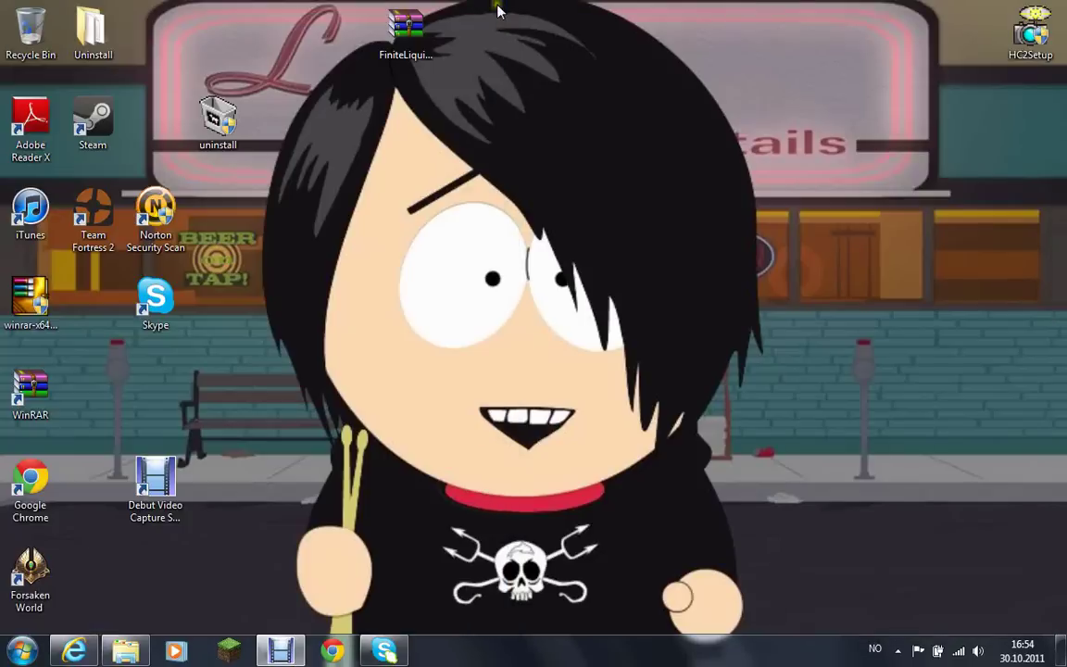
Run the Minecraft launcher and set it to force a game update.
click(231, 652)
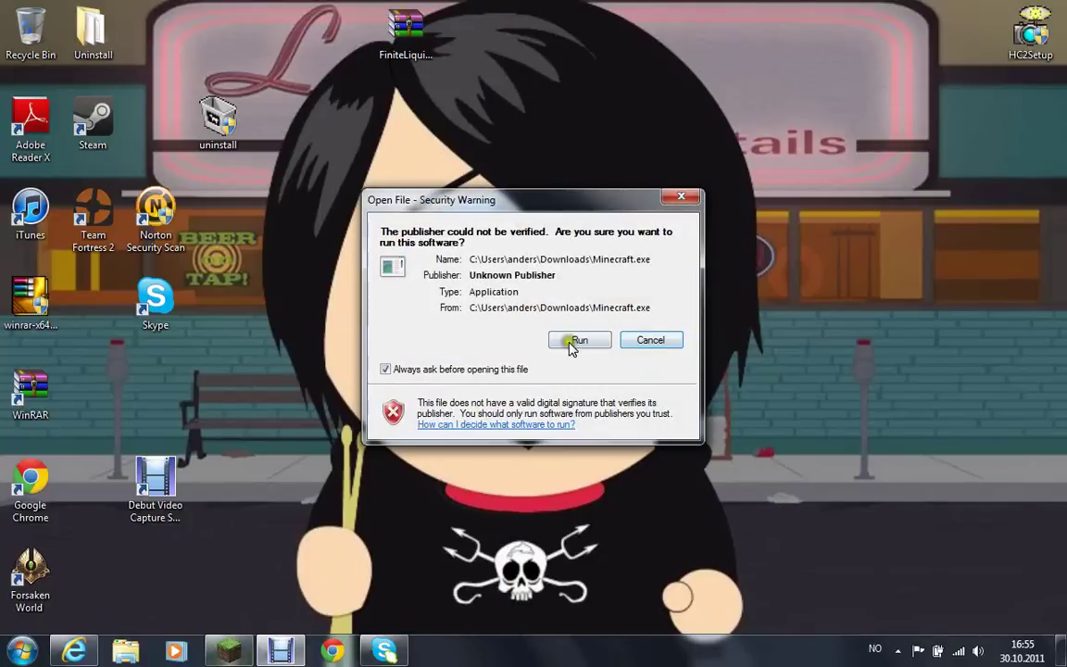
click(569, 342)
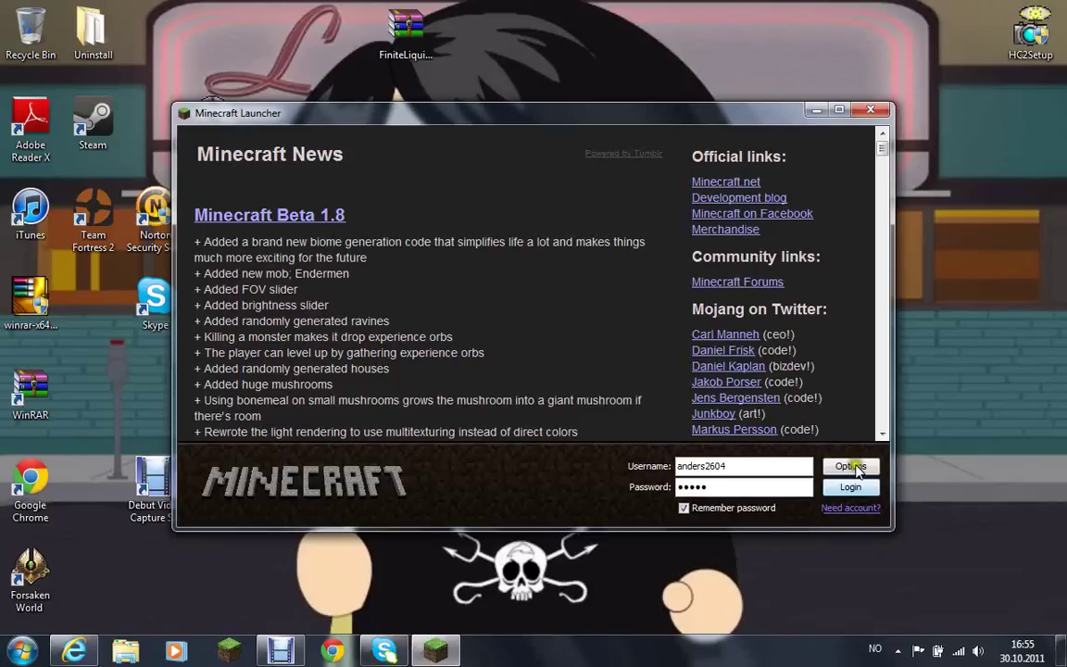
click(851, 466)
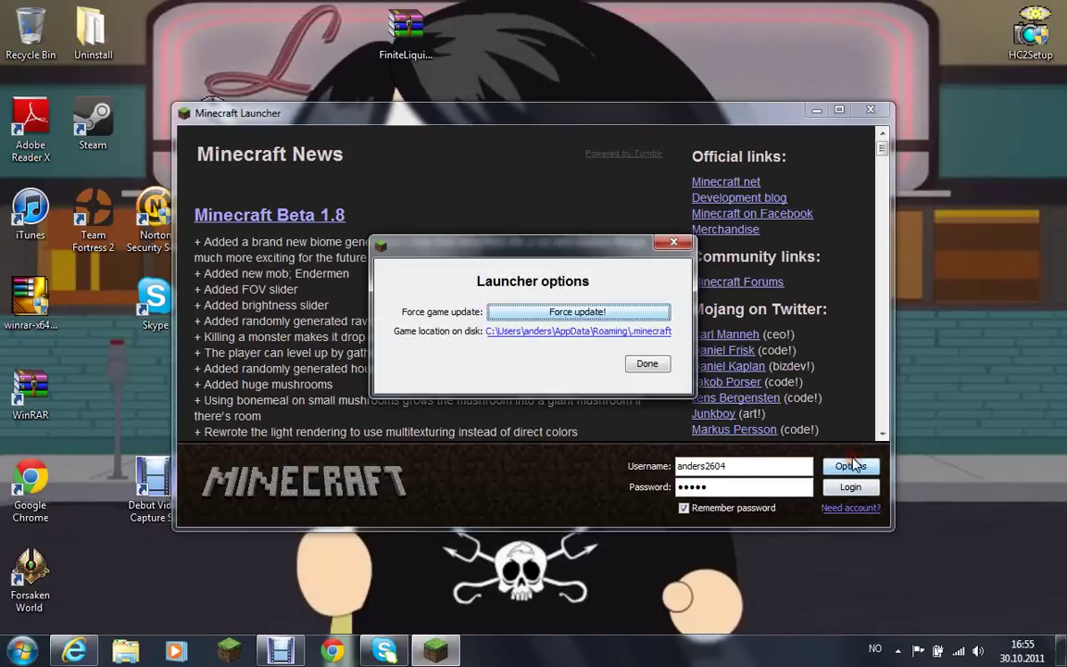
click(621, 313)
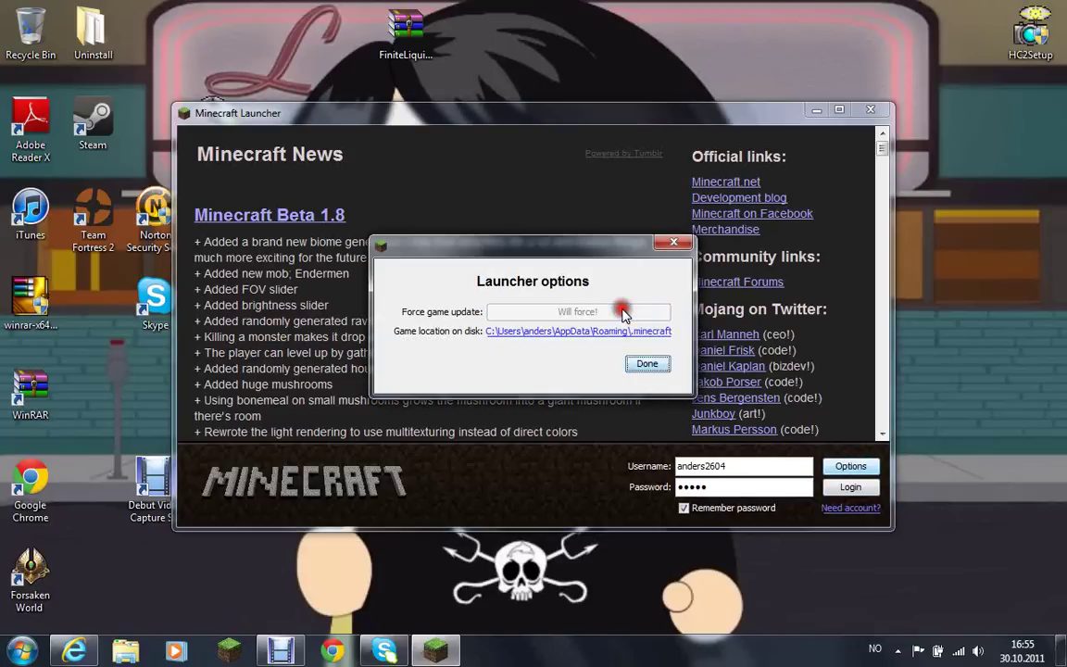
click(641, 365)
Close the launcher options and log in with the remembered account to start the game, retrying after each failed login.
click(851, 488)
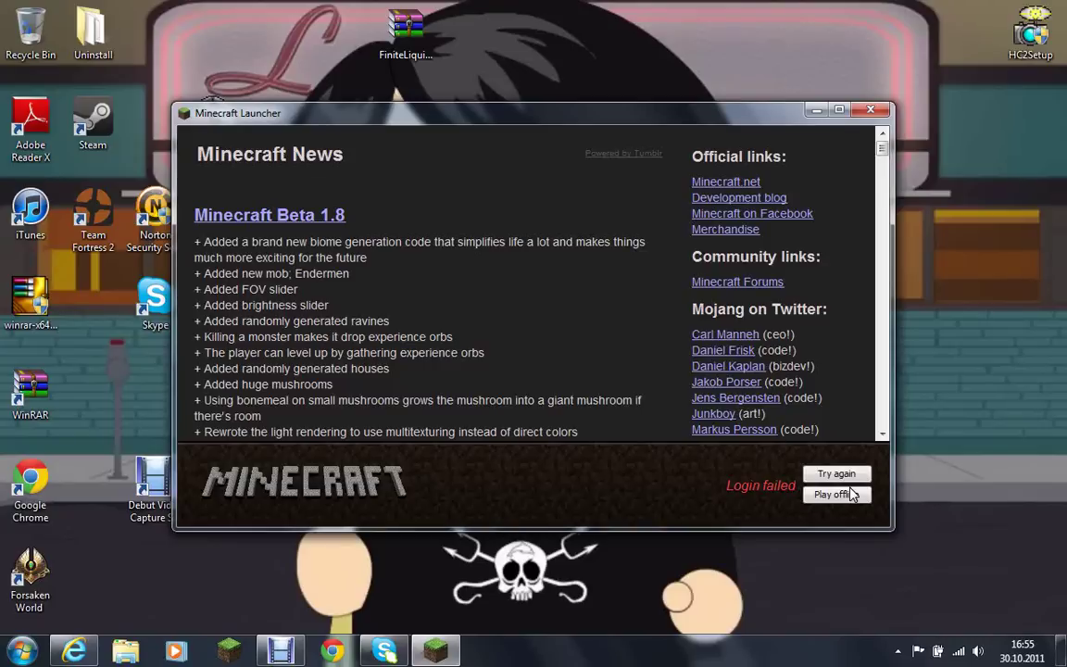
click(849, 481)
click(850, 488)
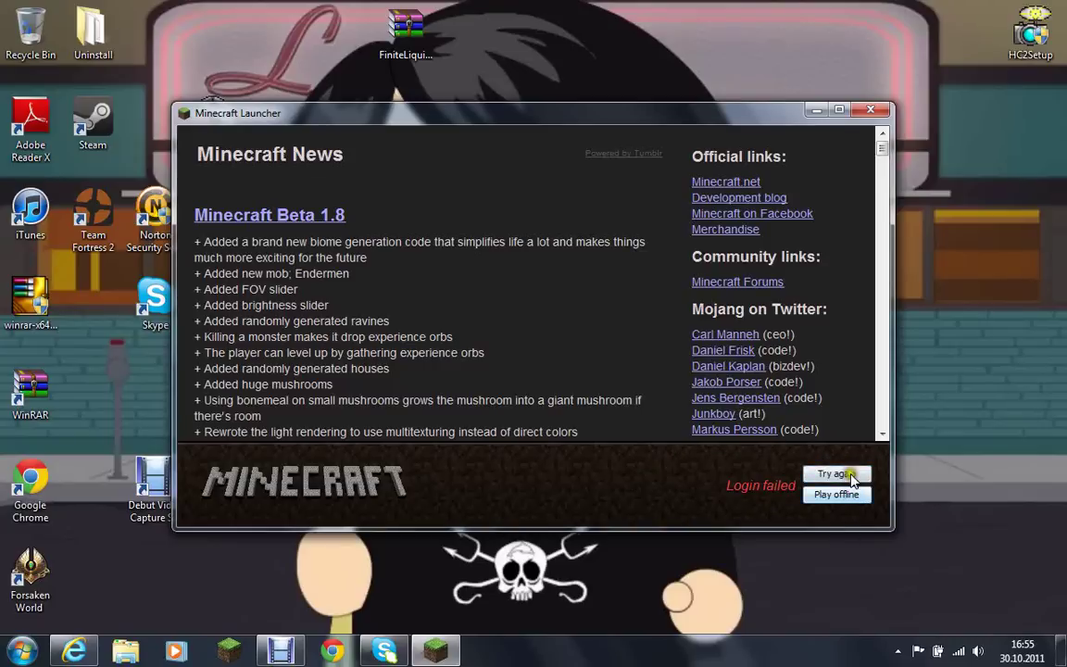
click(850, 476)
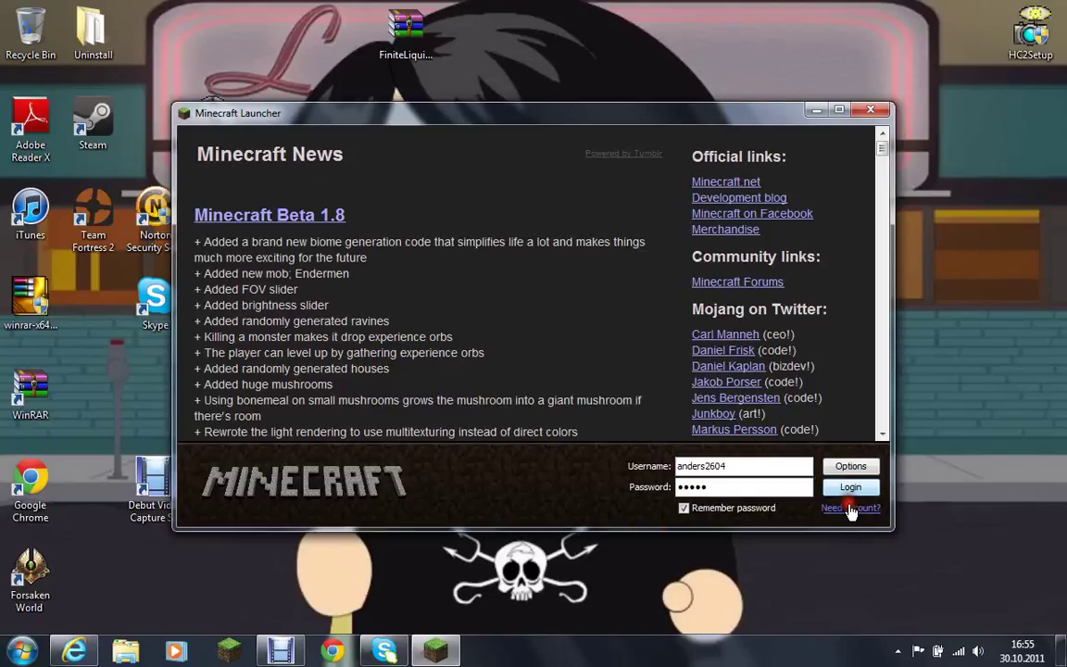
click(849, 491)
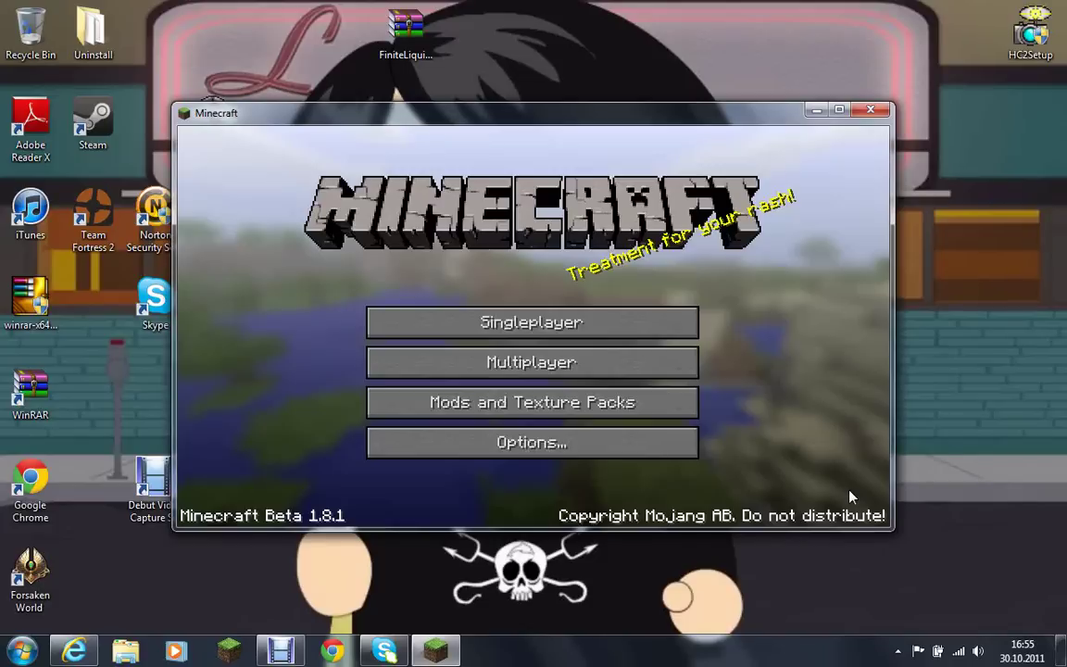
Load the most recent single-player save, New World, respawn the character, and leave the world for the title screen.
click(637, 325)
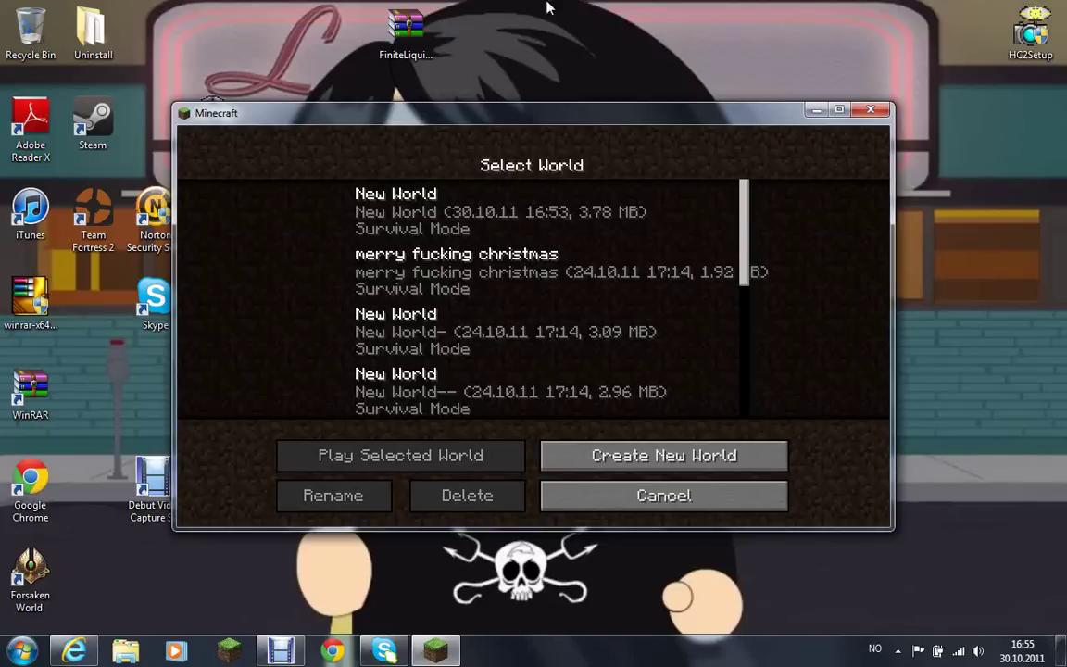
click(380, 205)
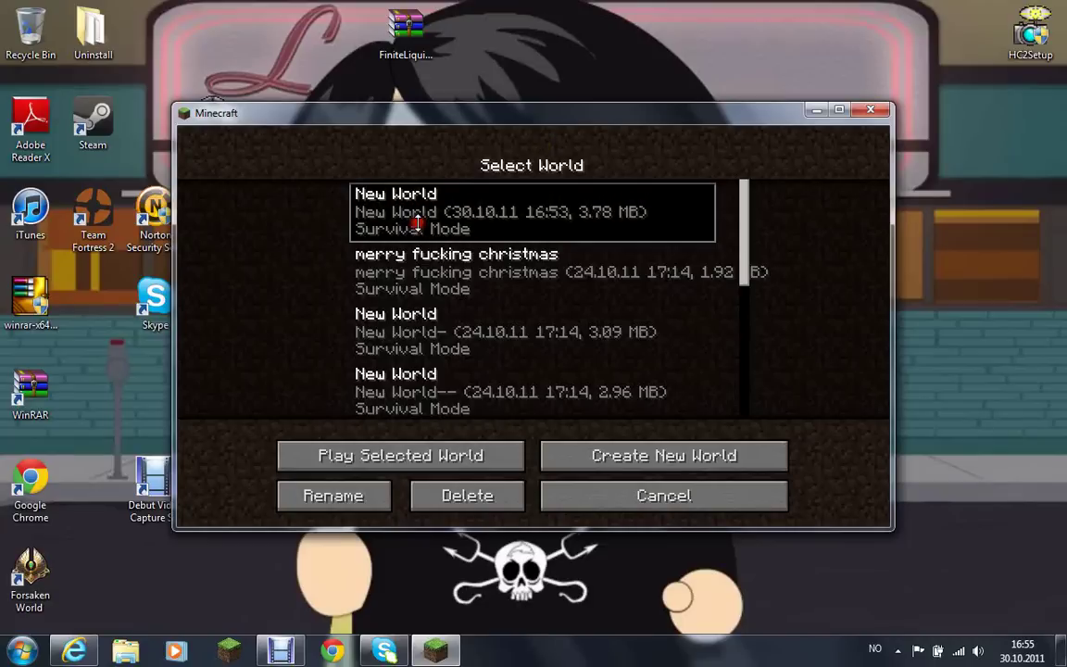
click(402, 458)
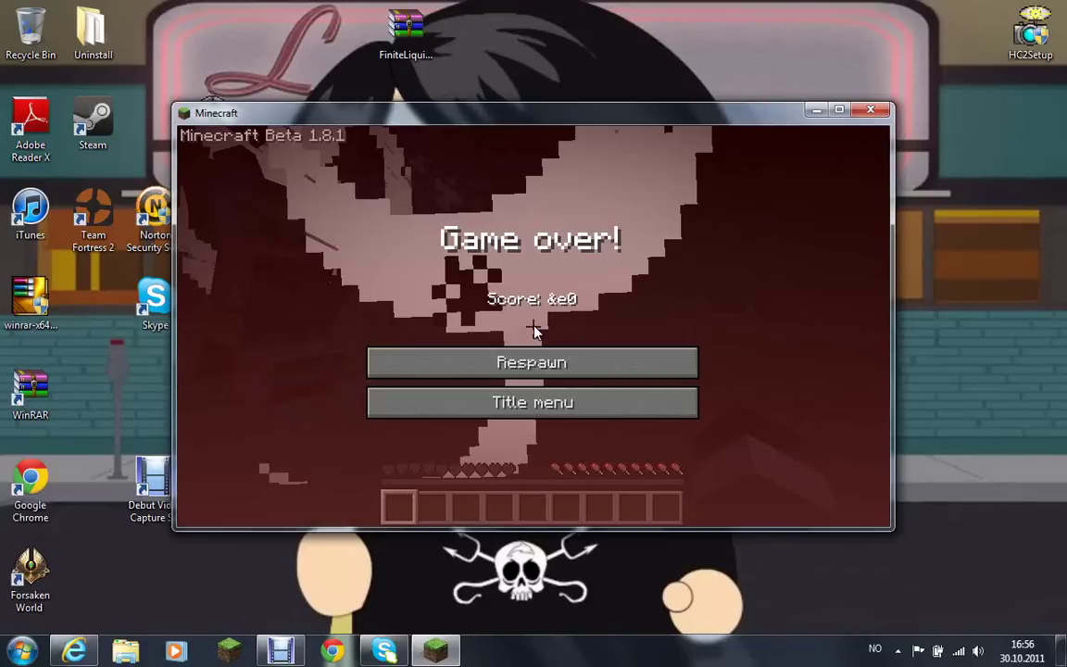
click(529, 363)
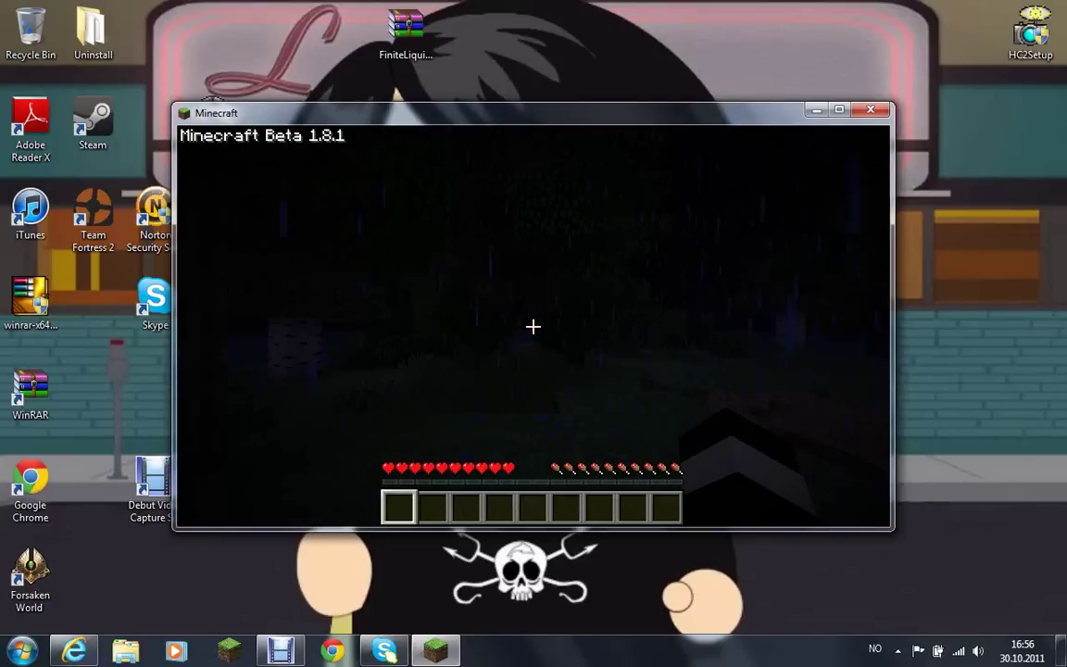
key(Escape)
click(535, 422)
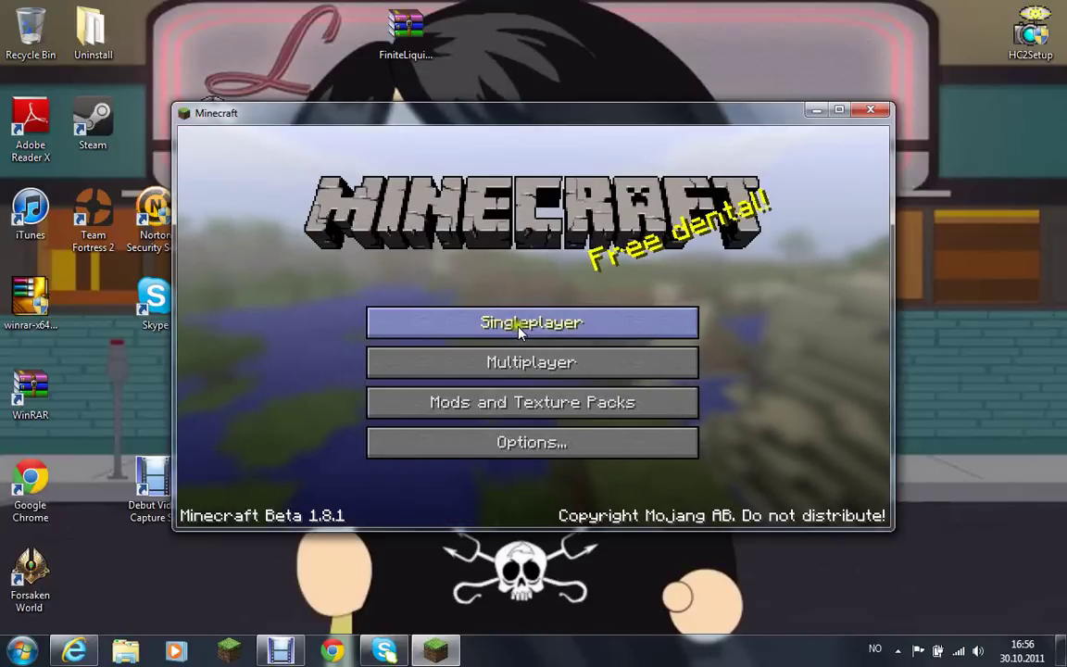
Look through the saved worlds, the multiplayer servers and the installed texture packs, returning to the title screen after each.
click(486, 330)
drag(743, 245, 742, 380)
click(637, 498)
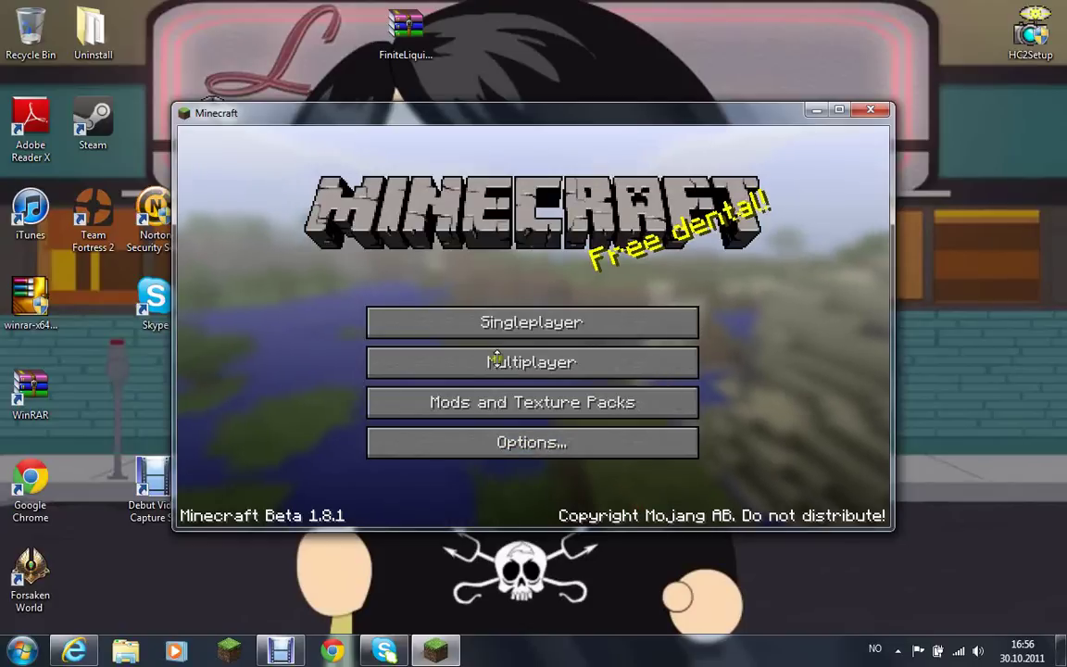
click(429, 360)
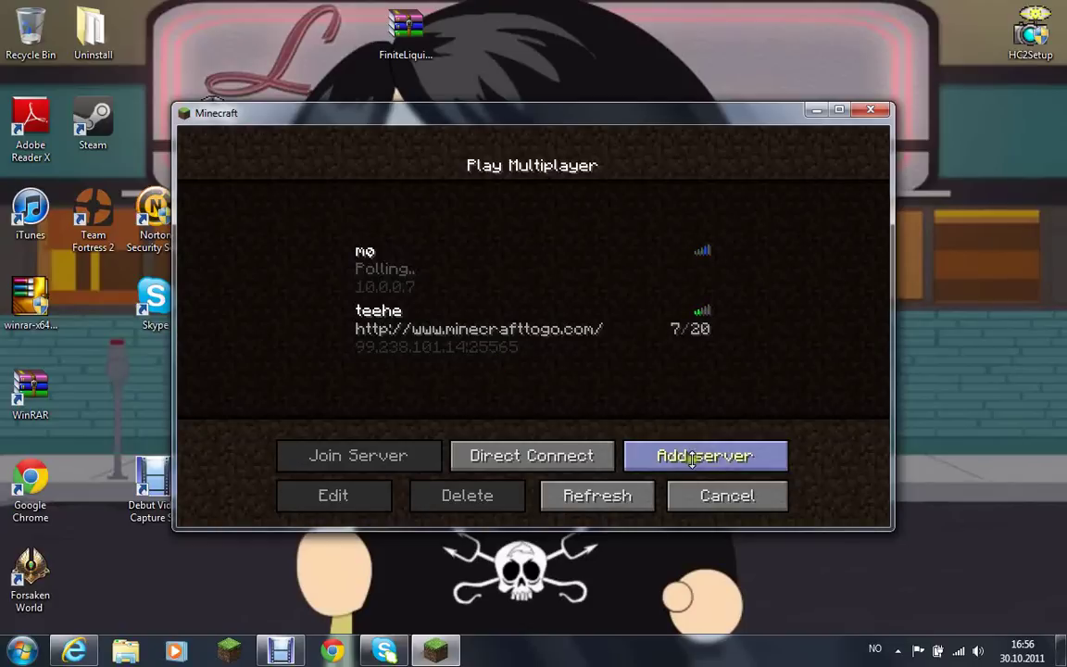
click(678, 495)
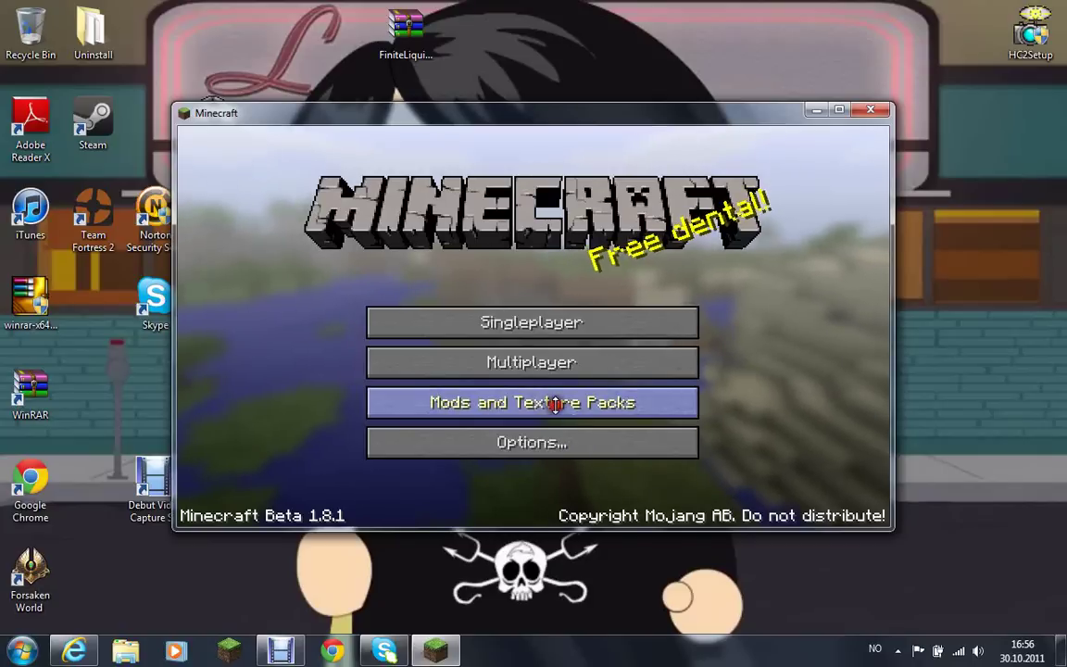
click(555, 402)
drag(747, 218, 743, 356)
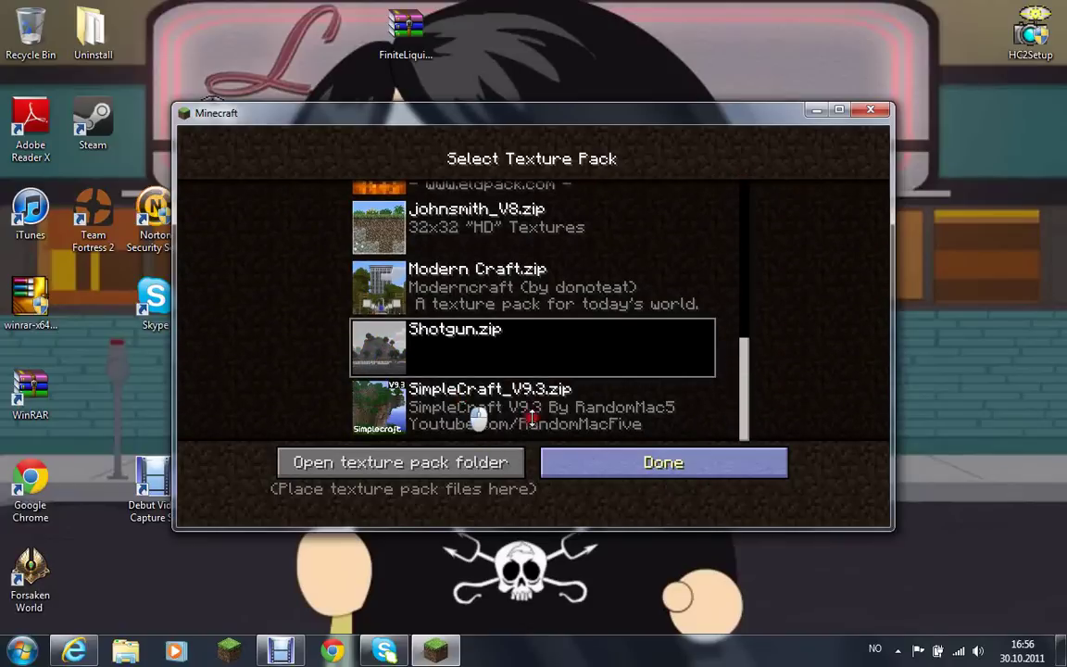
click(704, 467)
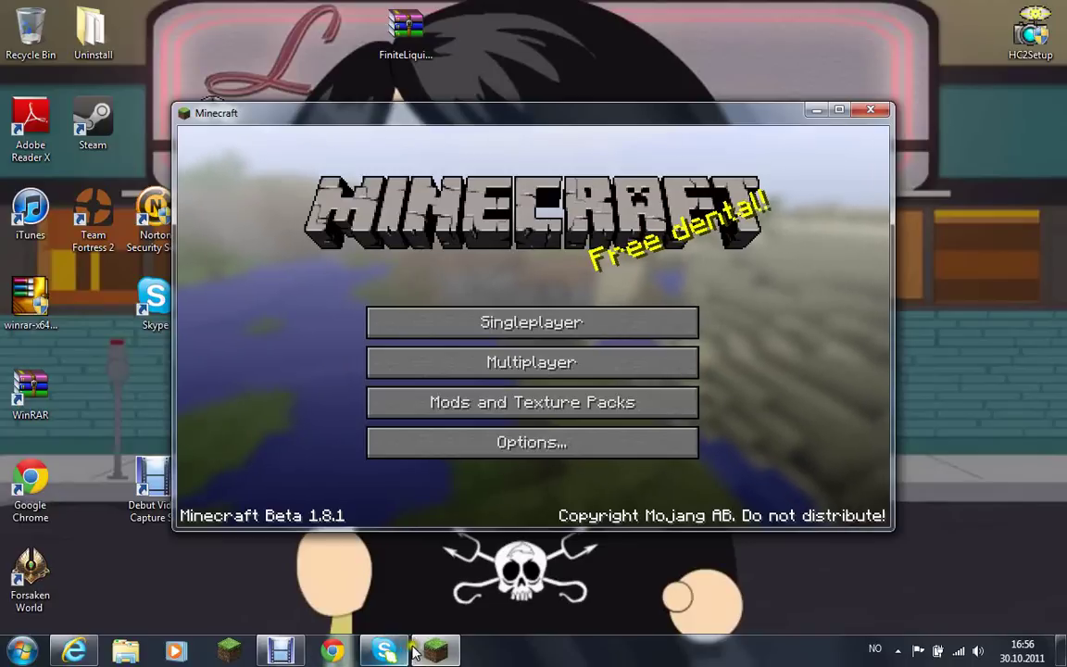
mouse_move(417, 658)
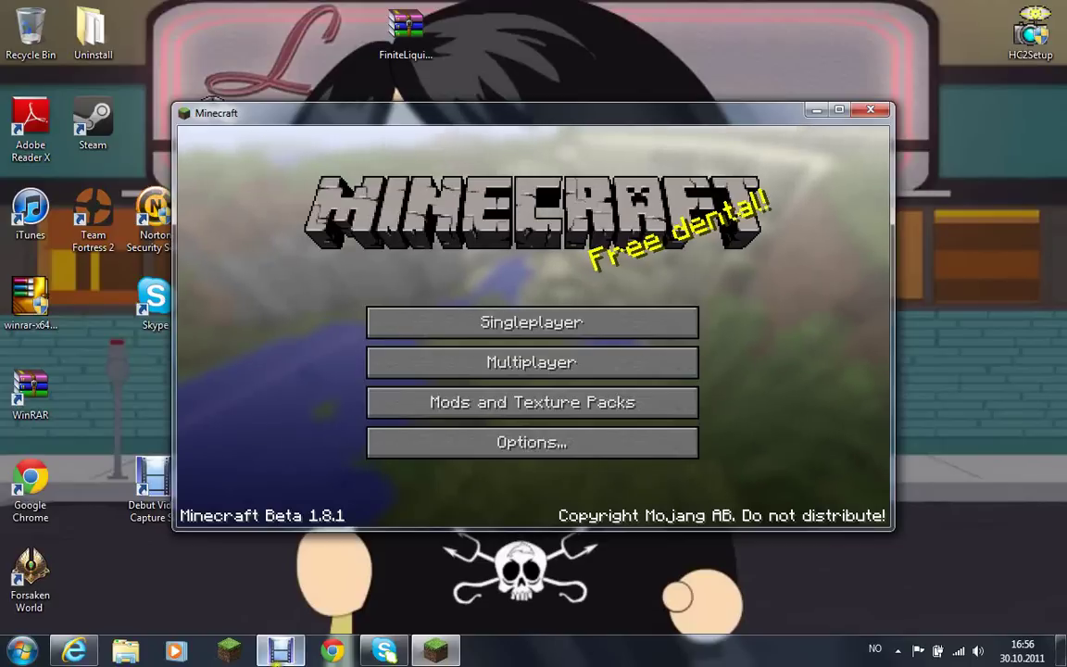
click(280, 652)
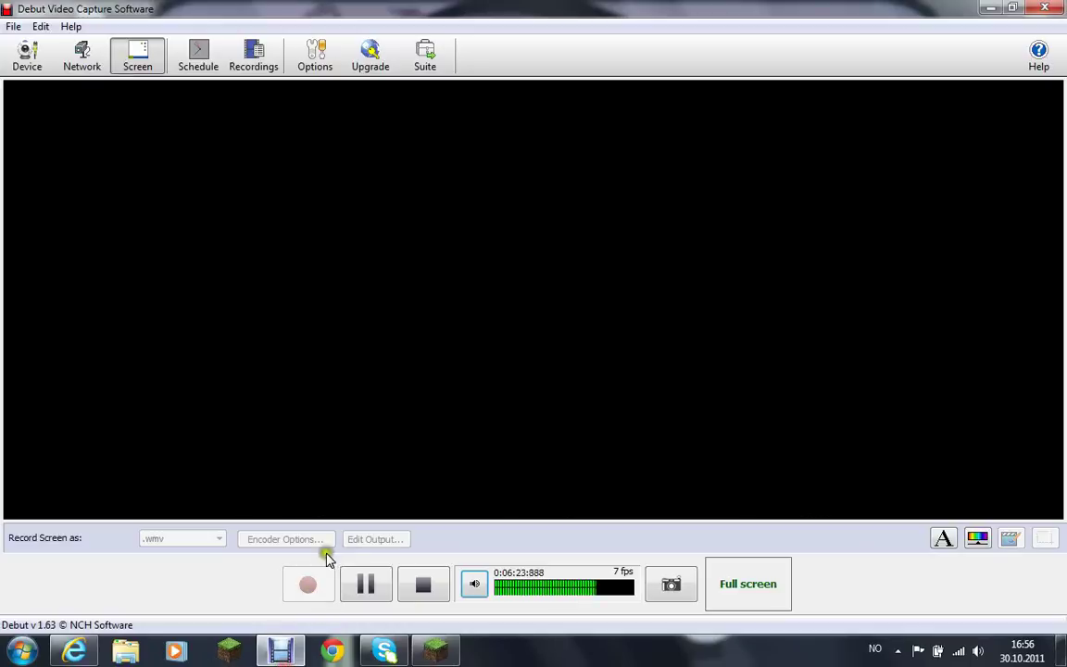